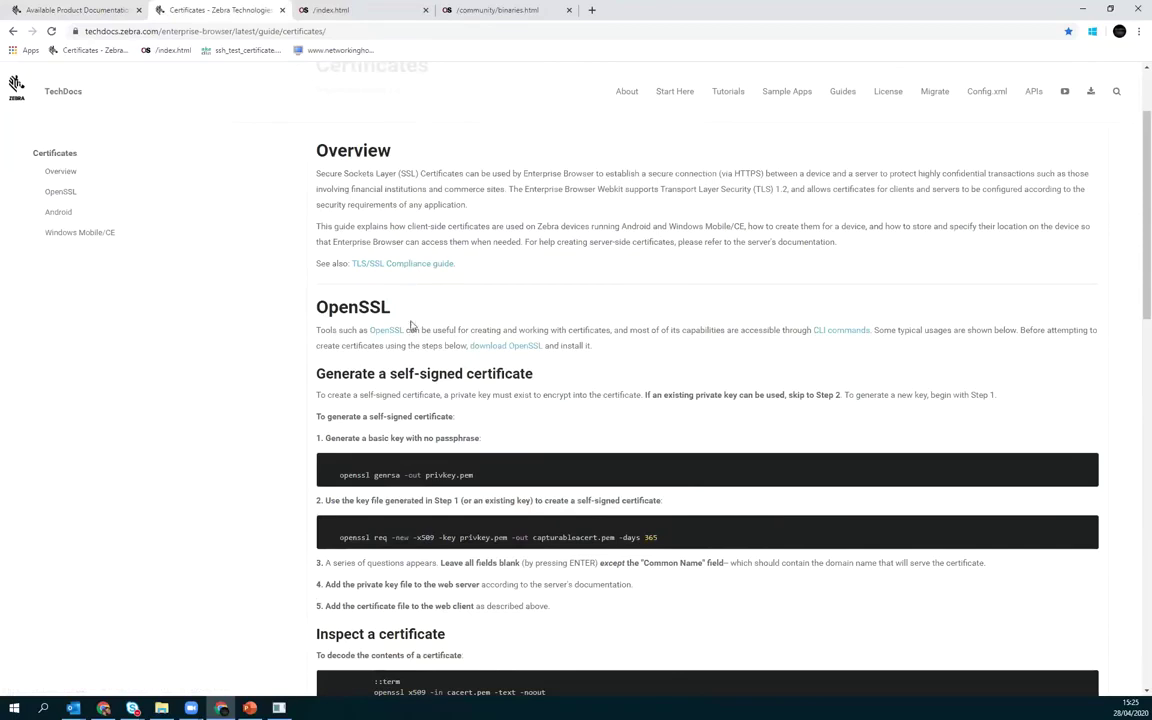
Search the OpenSSL website for "binary" and open its Binaries and Engines page
scroll(411, 328, "up", 2)
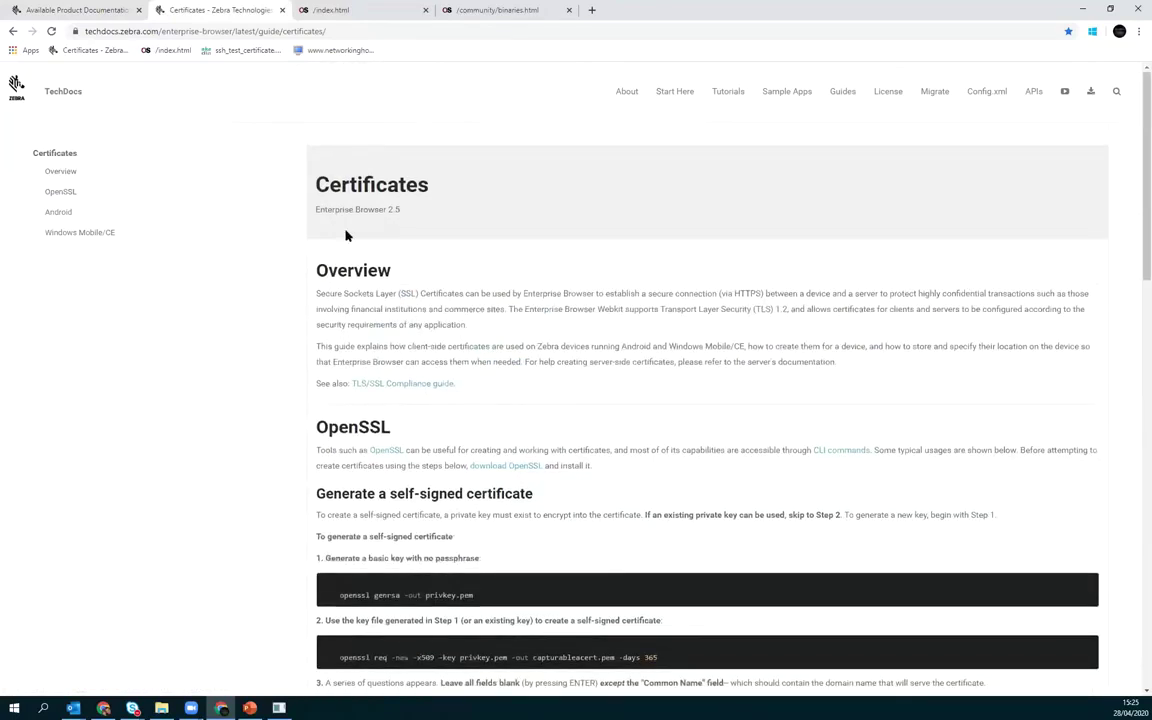
left_click(355, 10)
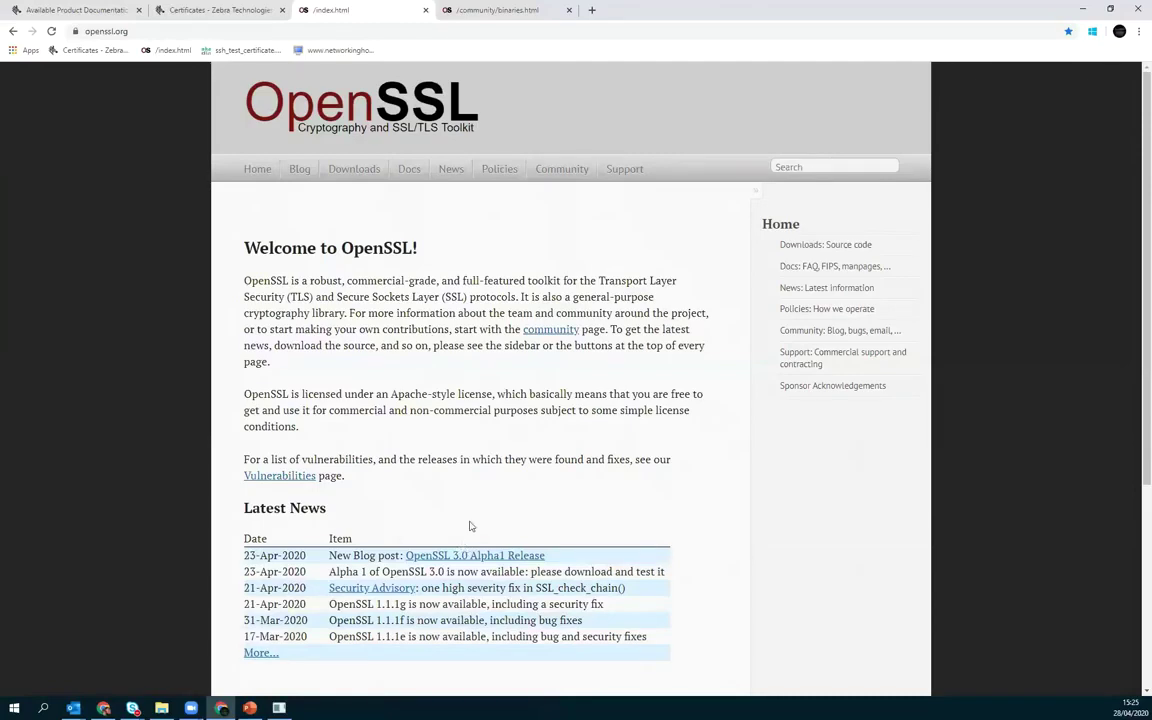
left_click(801, 165)
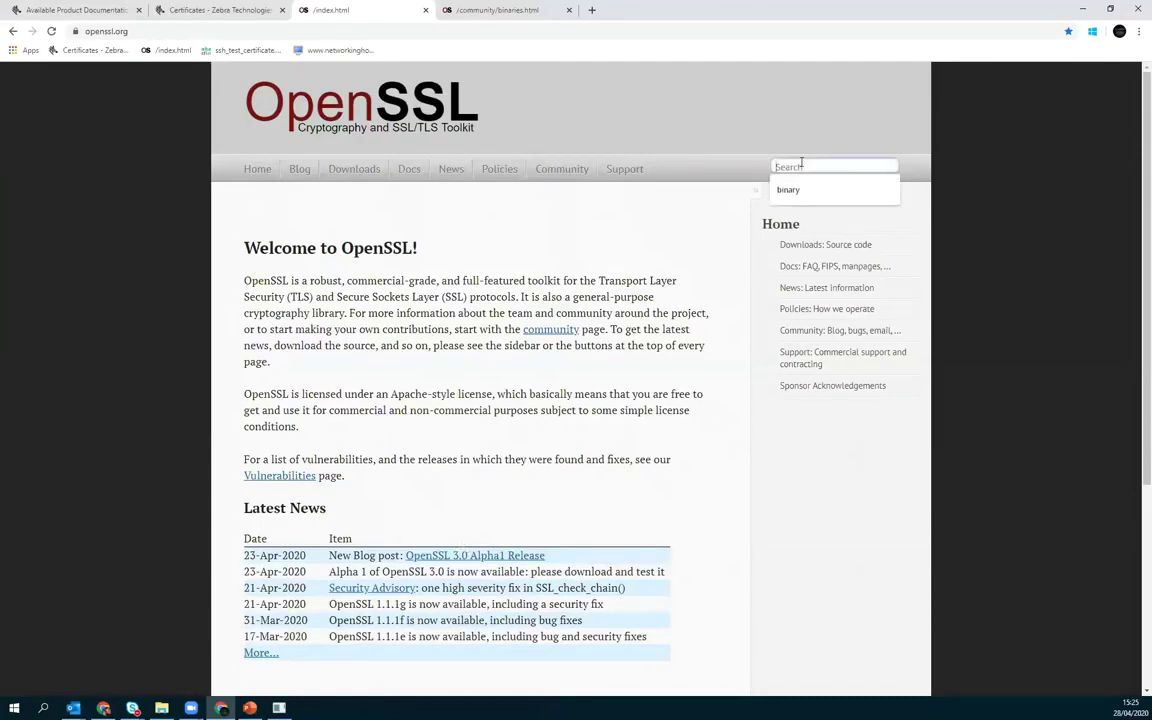
left_click(812, 189)
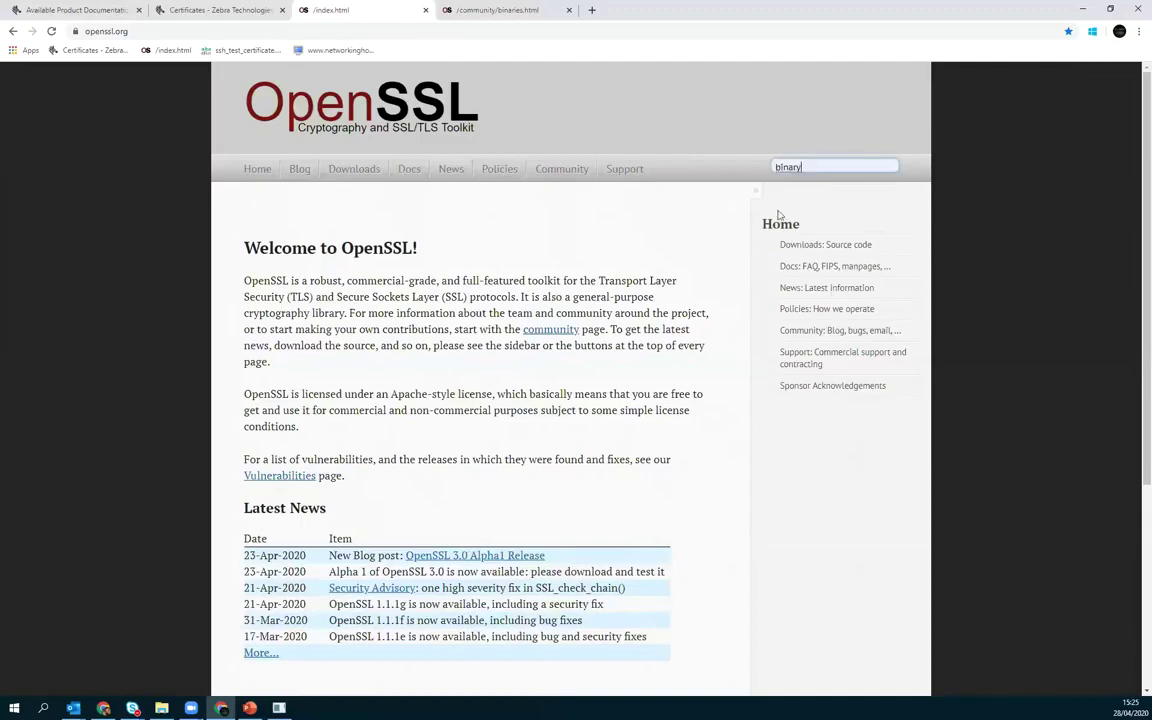
key("Return")
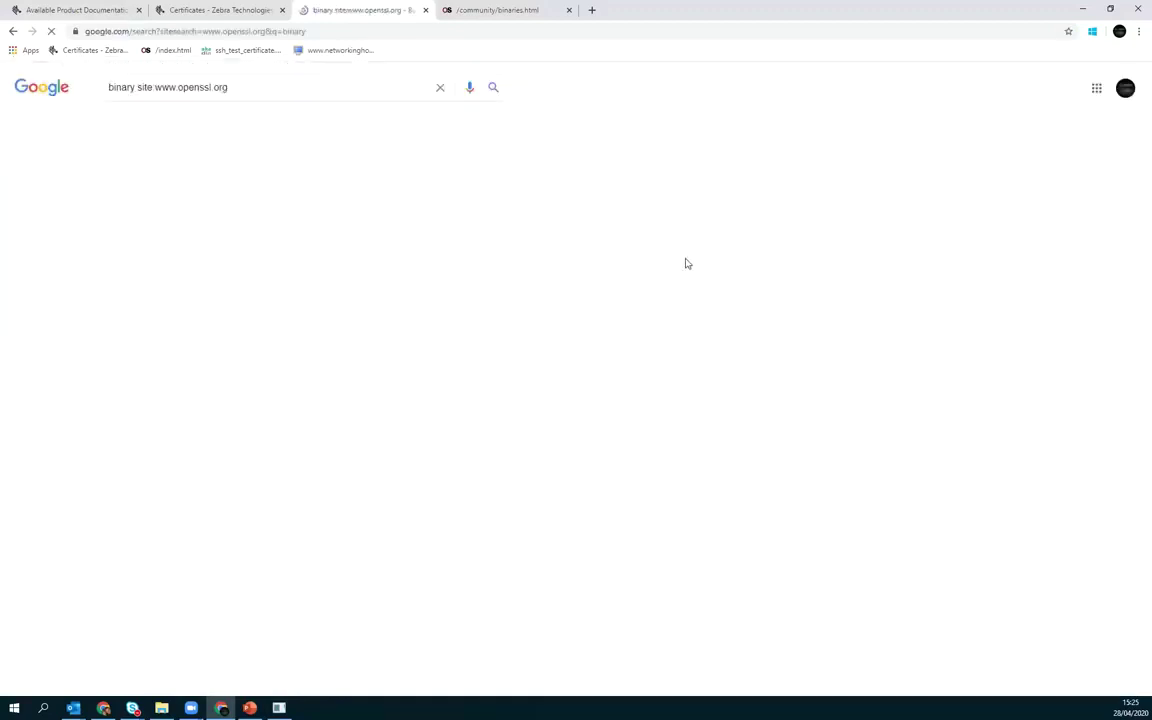
left_click(213, 175)
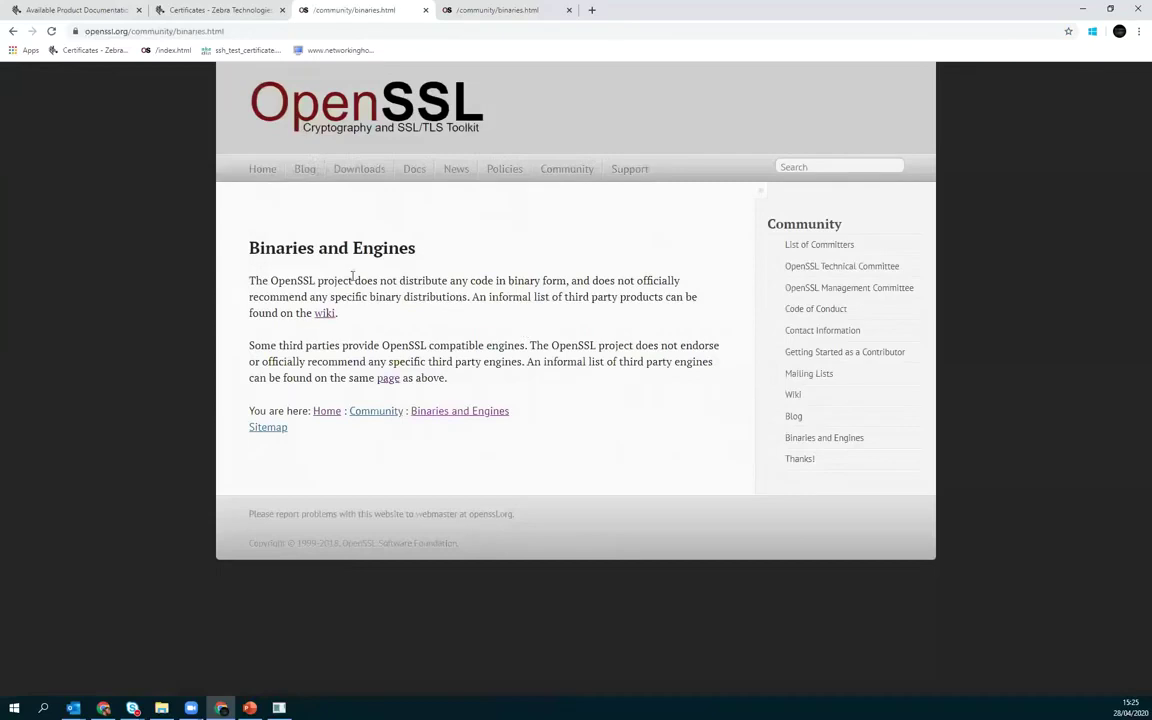
Read the binary distribution note, then follow the wiki's third-party list to the slproweb Win32/Win64 OpenSSL download table
left_click_drag(354, 281, 552, 282)
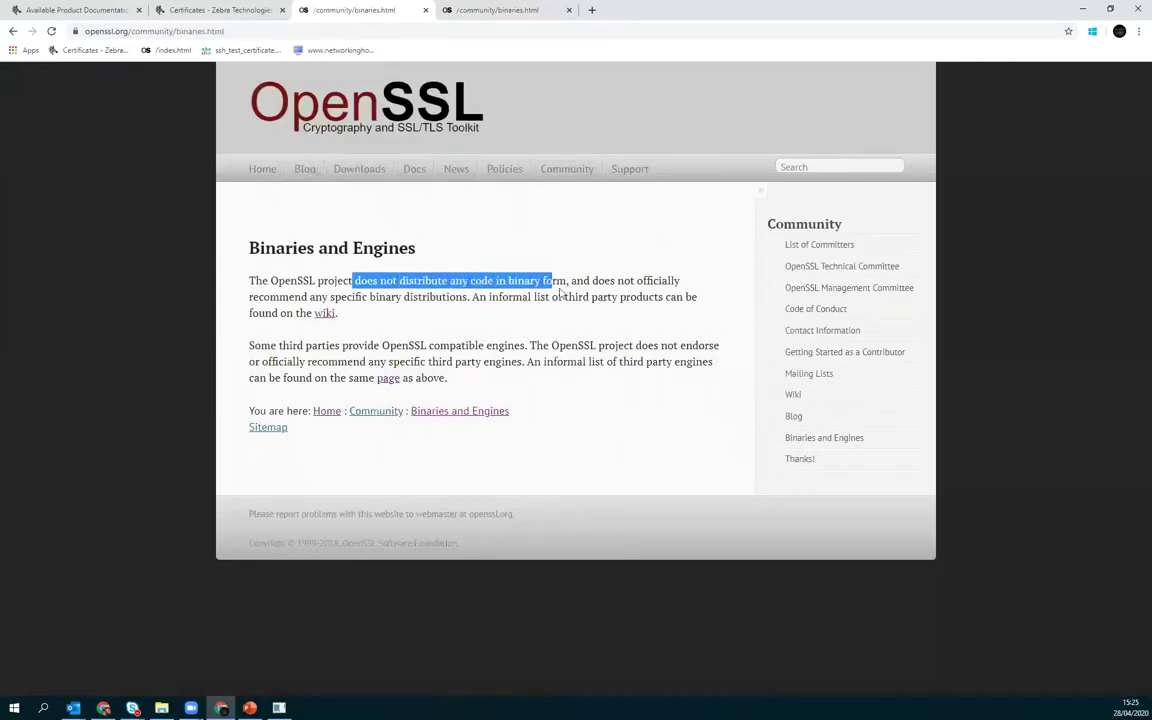
left_click(561, 293)
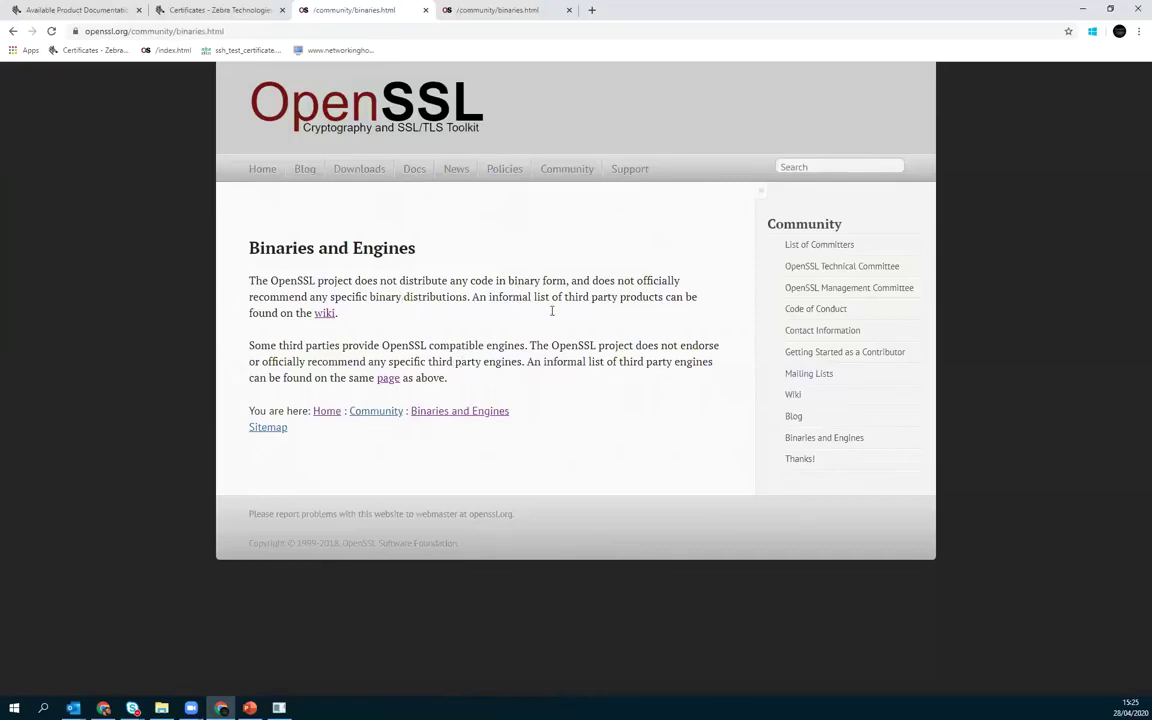
left_click_drag(491, 297, 599, 316)
left_click(351, 328)
key("ctrl+Tab")
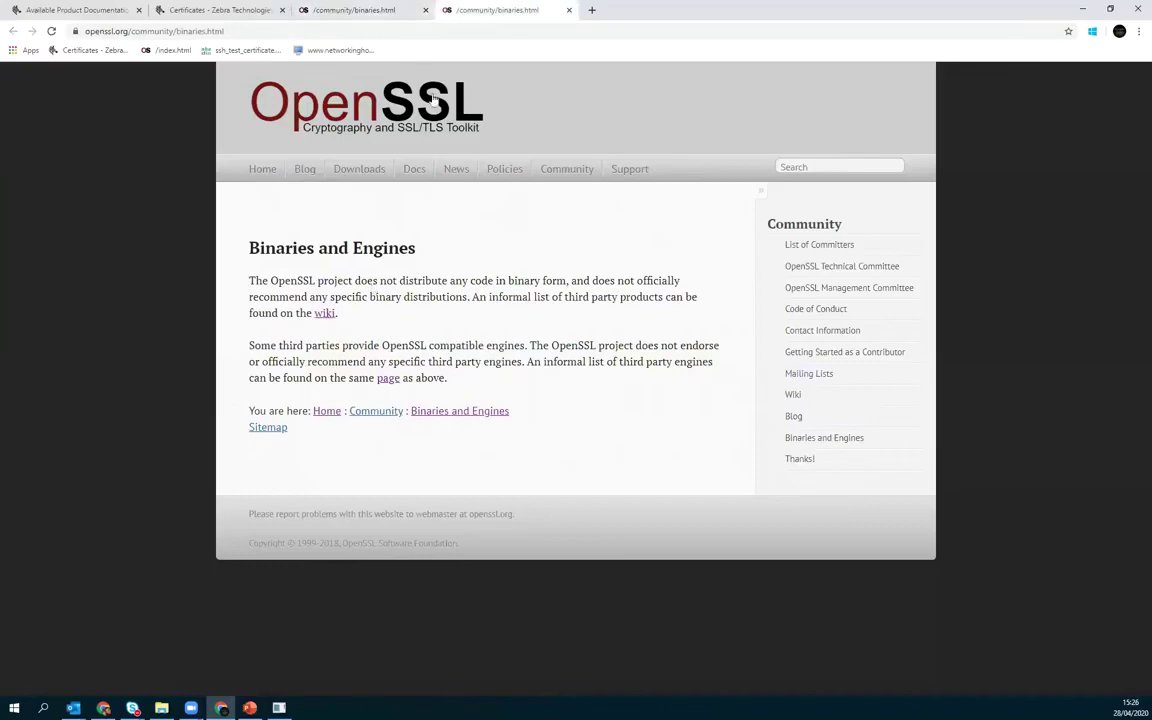
left_click(324, 313)
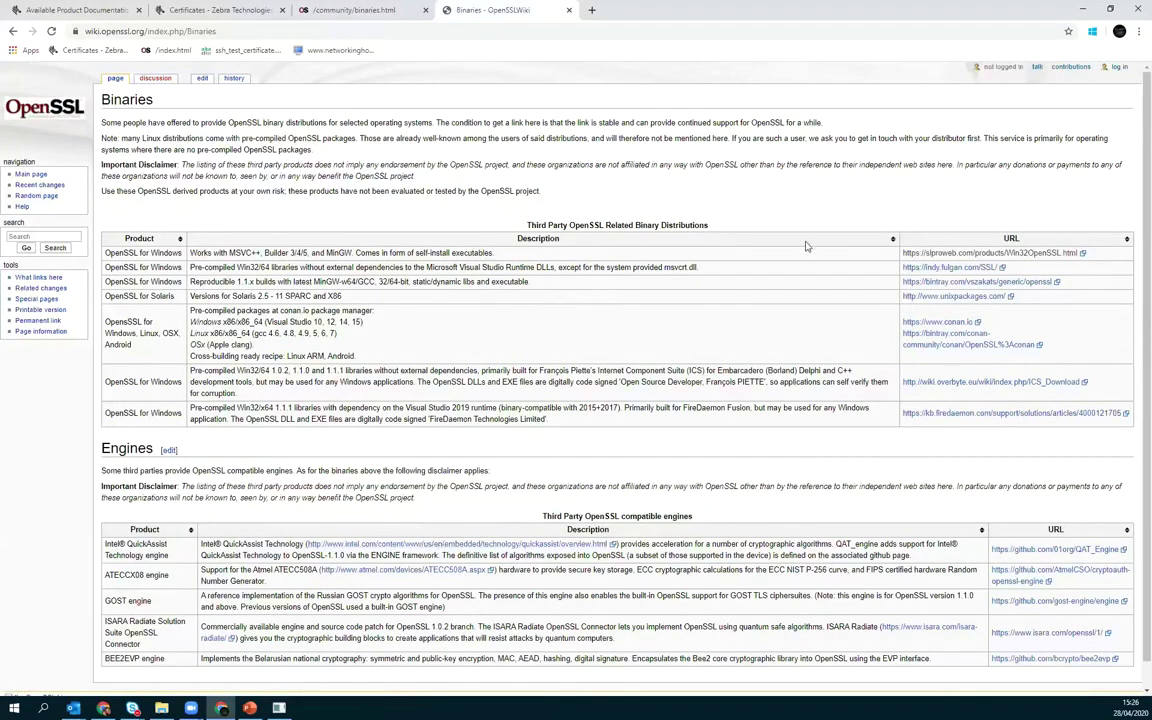
left_click(925, 254)
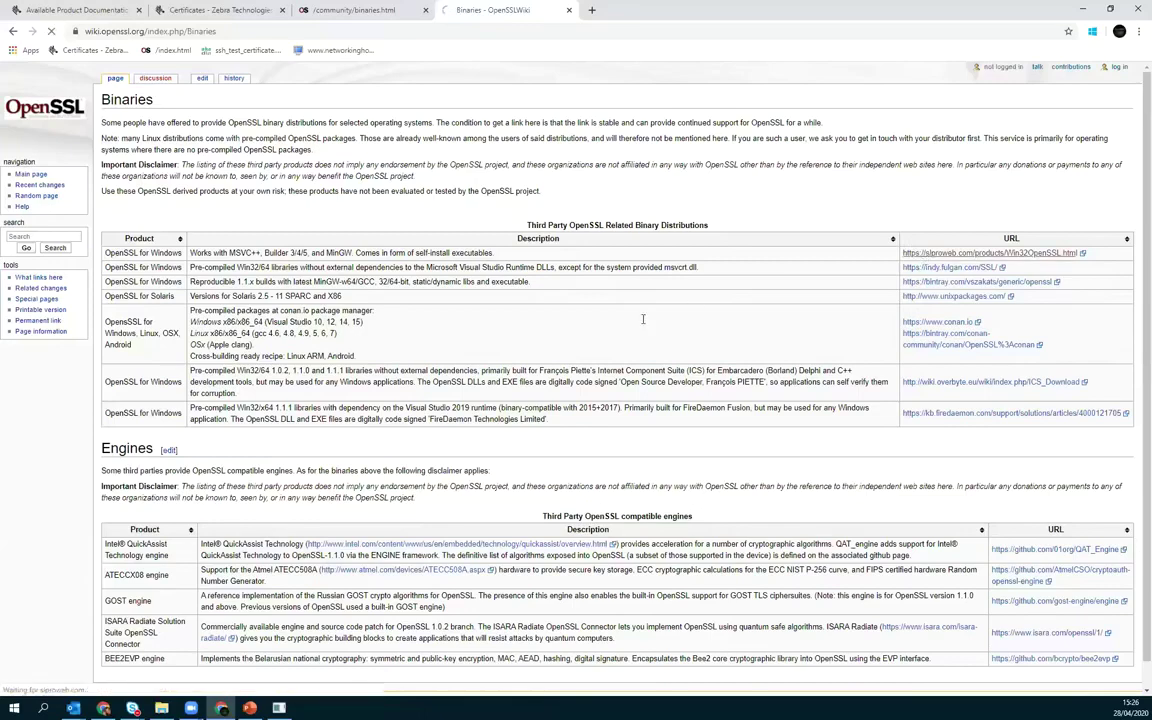
scroll(505, 366, "down", 6)
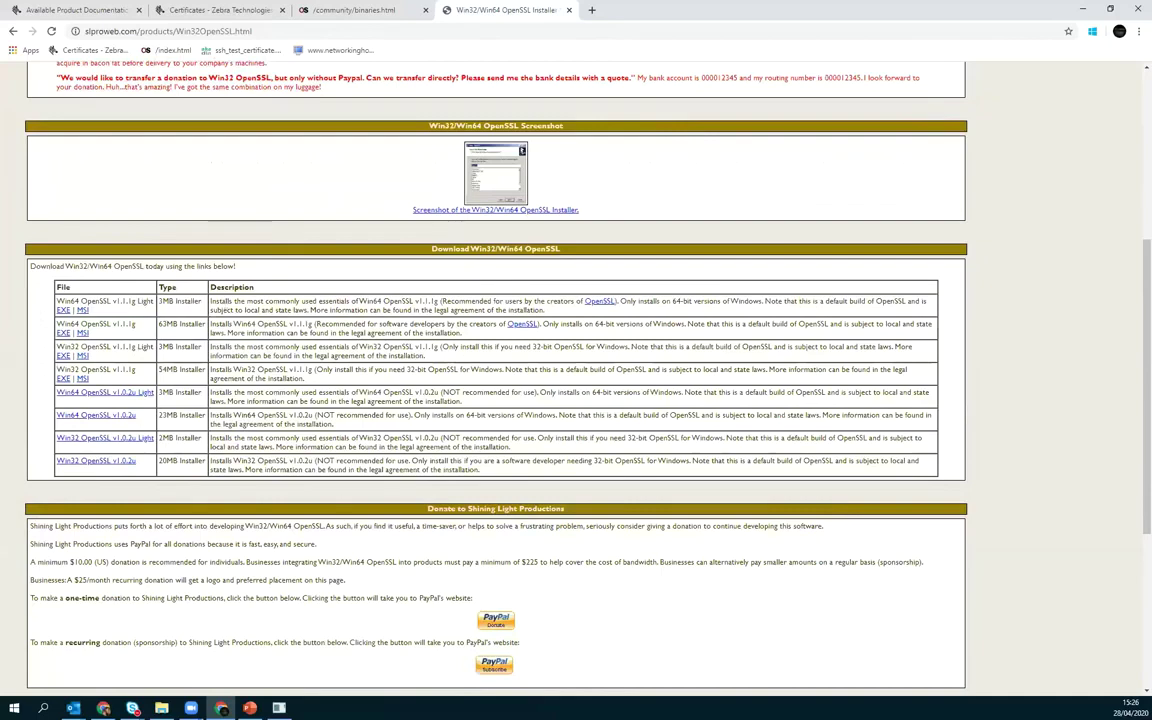
Switch to the OpenSSL console and run "genrsa -des3 -out archivo.key 1024", entering and verifying the key's pass phrase
key("alt+Tab")
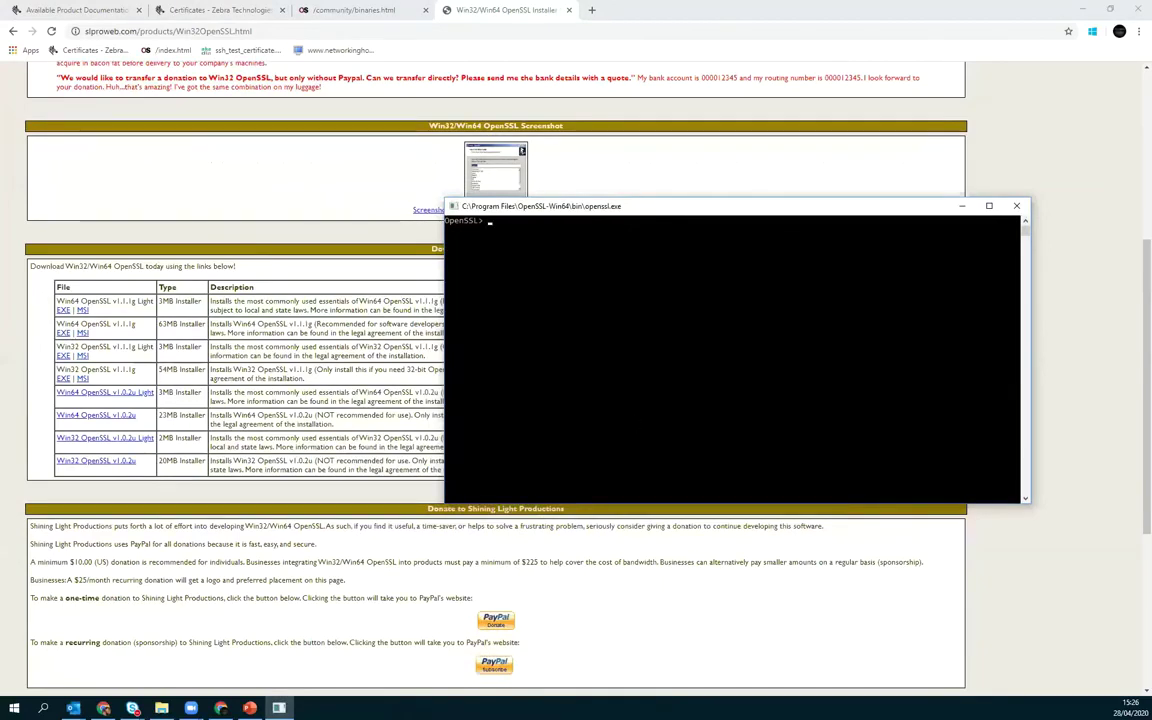
key("alt+Tab")
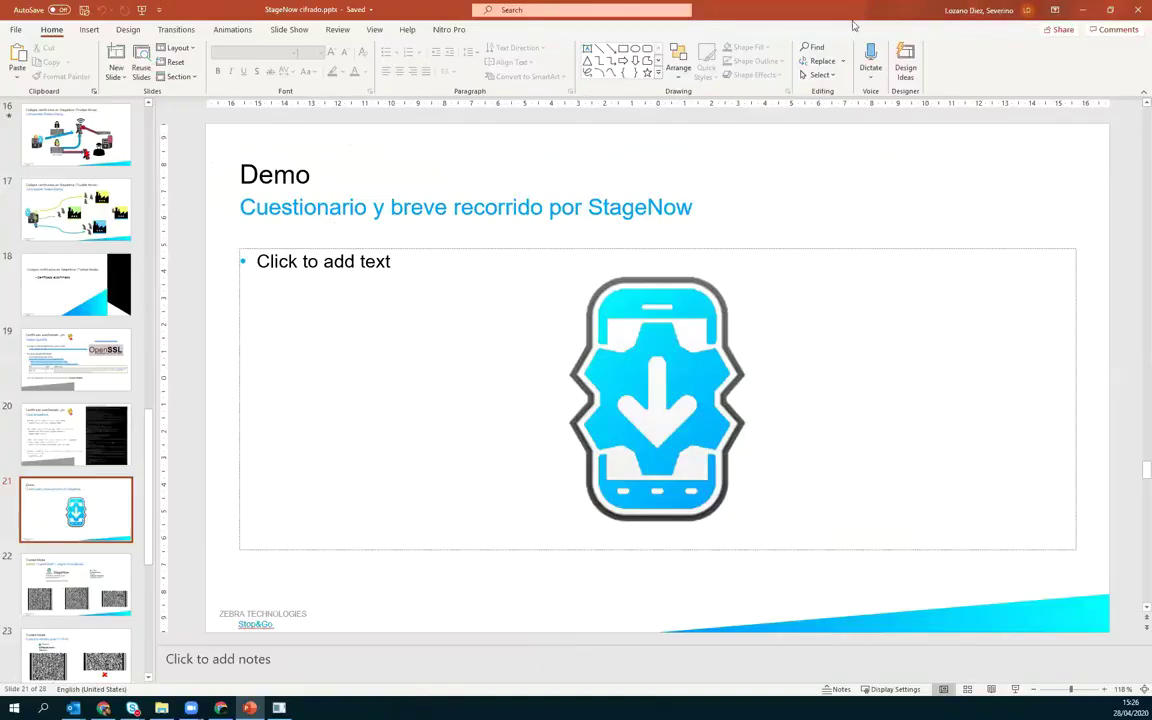
key("alt+Tab")
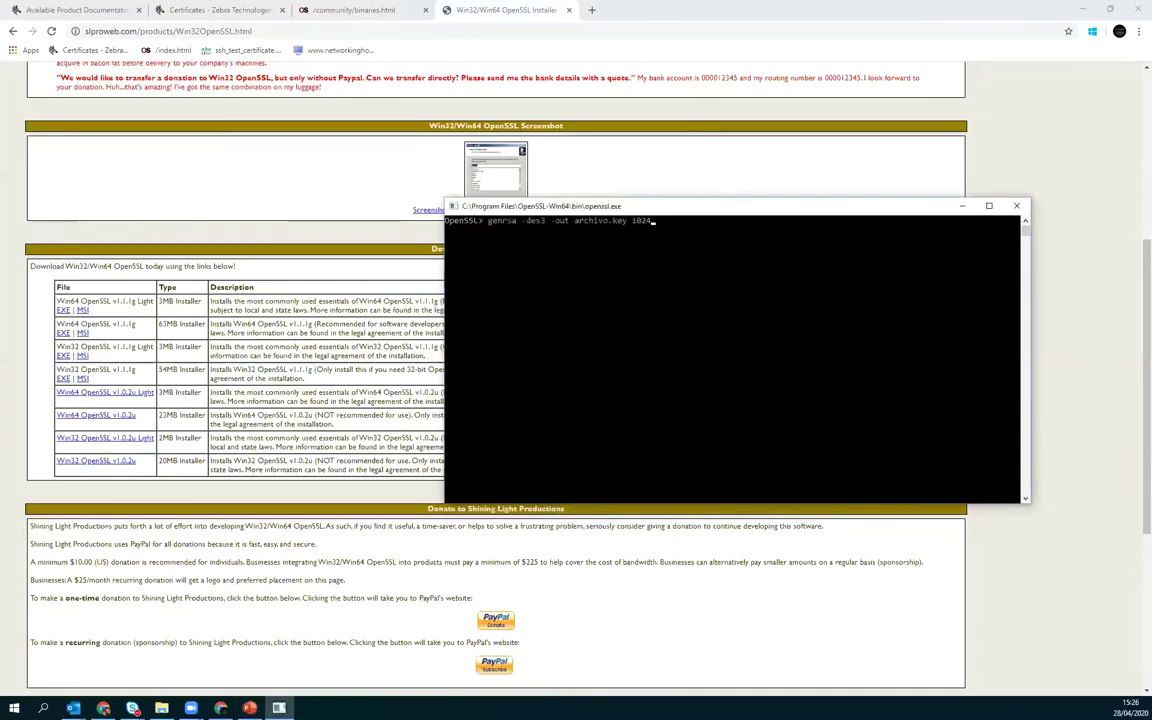
key("Return")
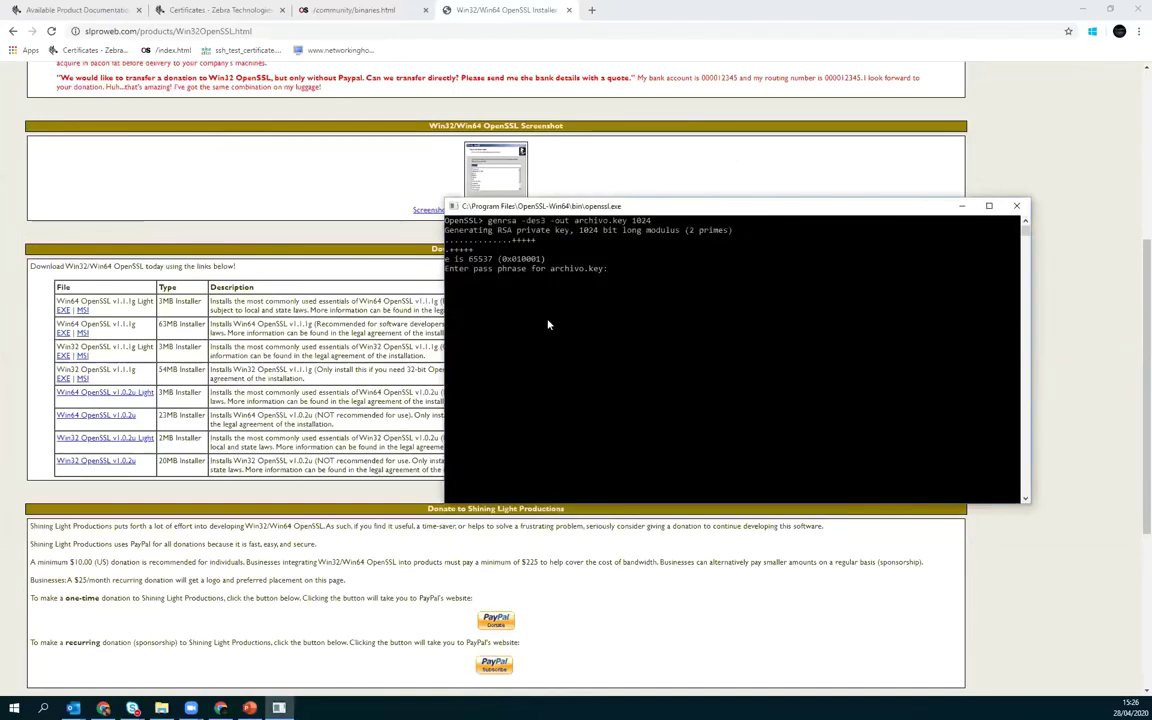
key("Return")
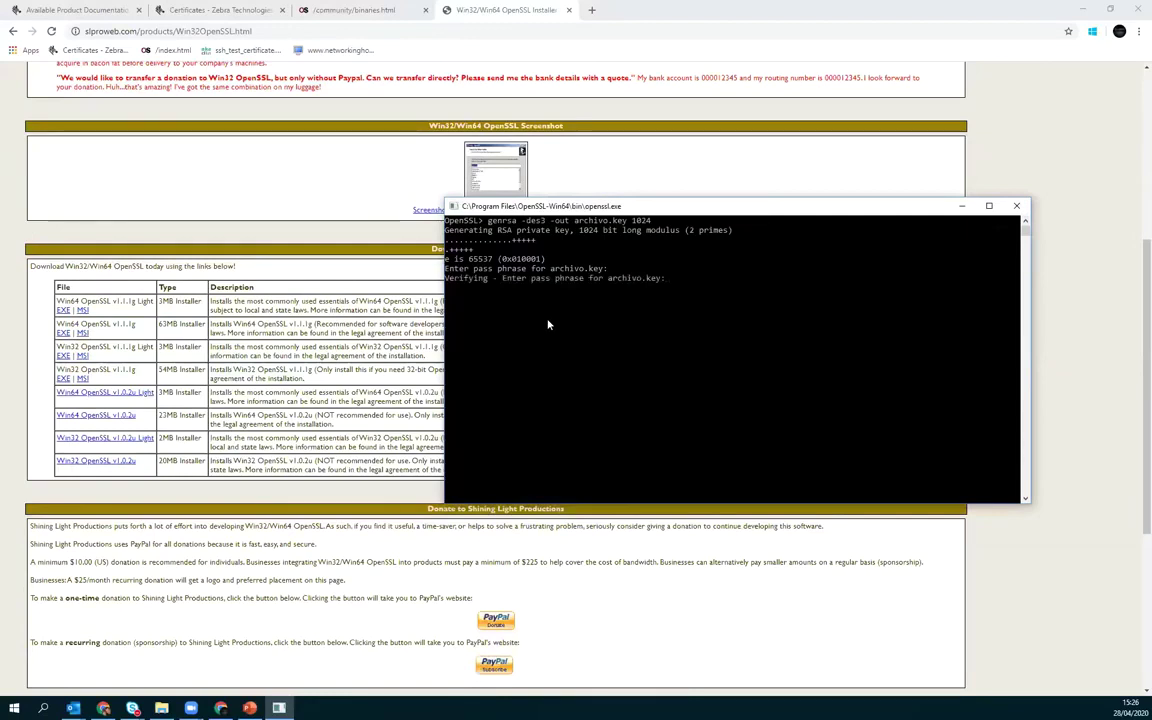
key("Return")
Start a certificate request with "req -new -key archivo.key -out archivo.csr" and enter the key's pass phrase
key("alt+Tab")
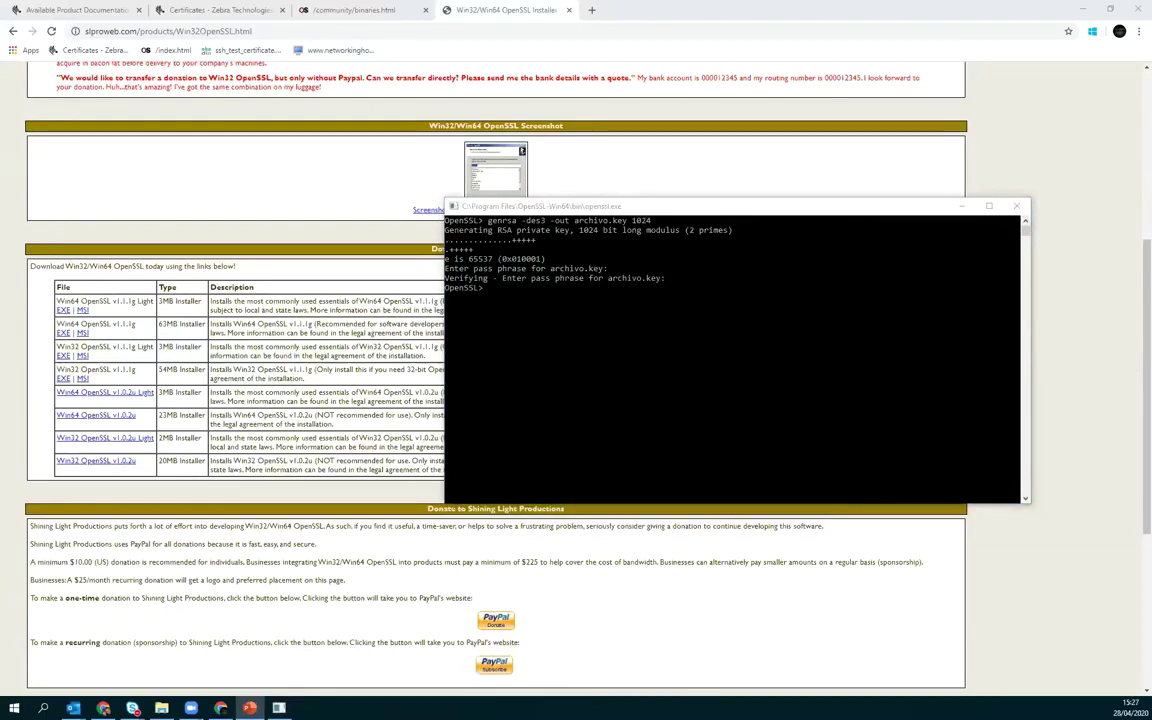
left_click(551, 368)
right_click(551, 368)
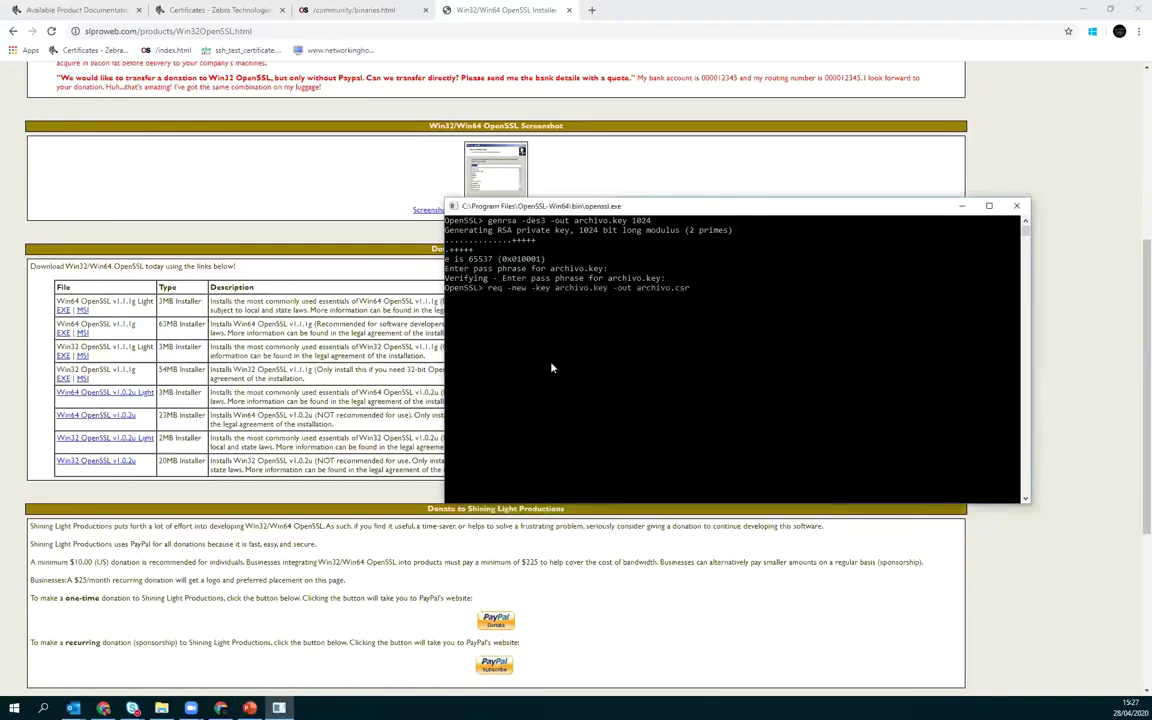
key("Return")
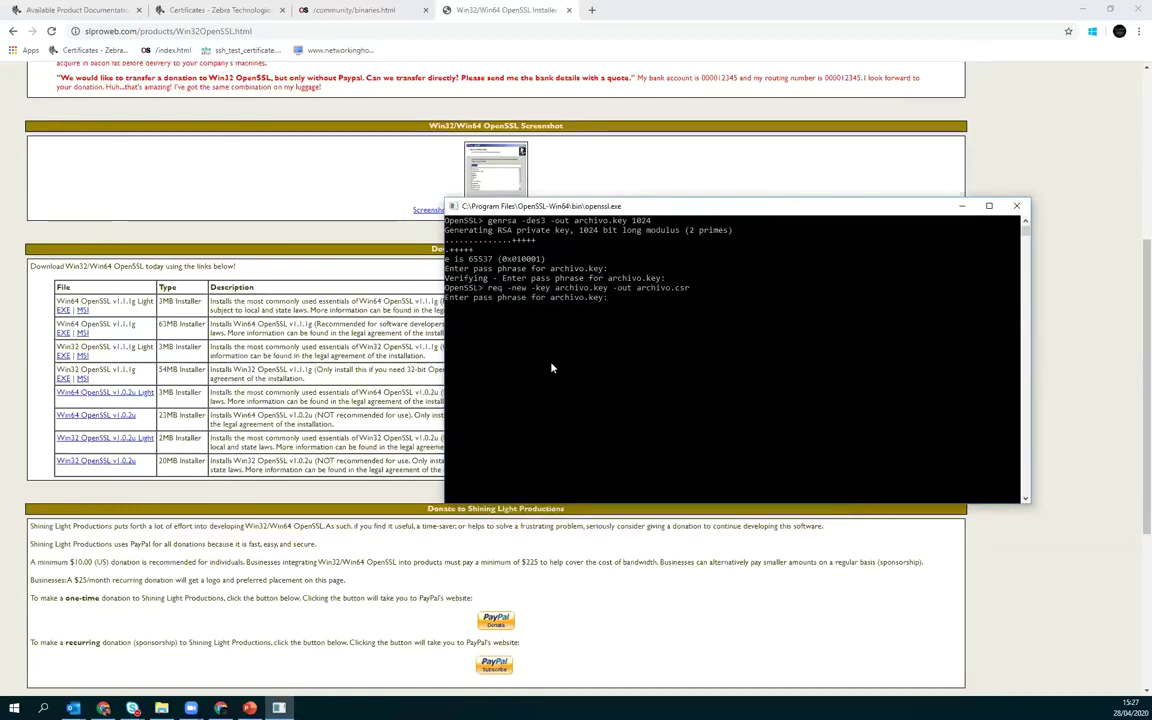
key("Return")
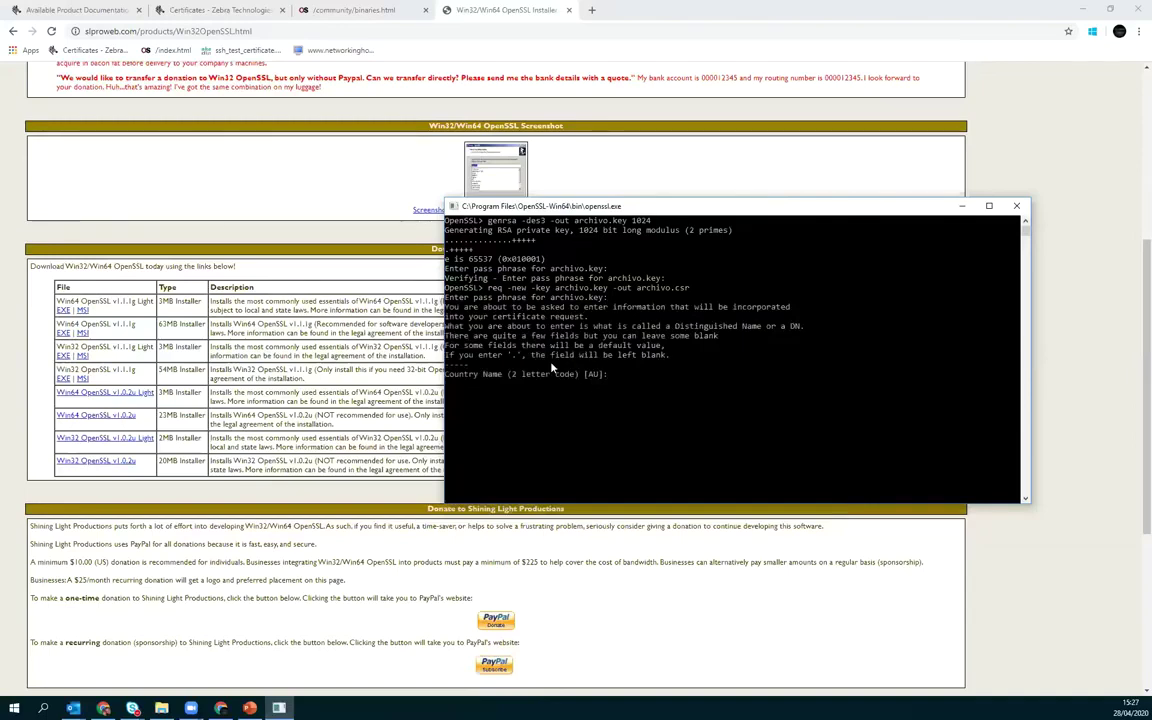
Complete the certificate request with Common Name dominio.com, accepting the default or blank value for every other field
key("Return")
key("Return")
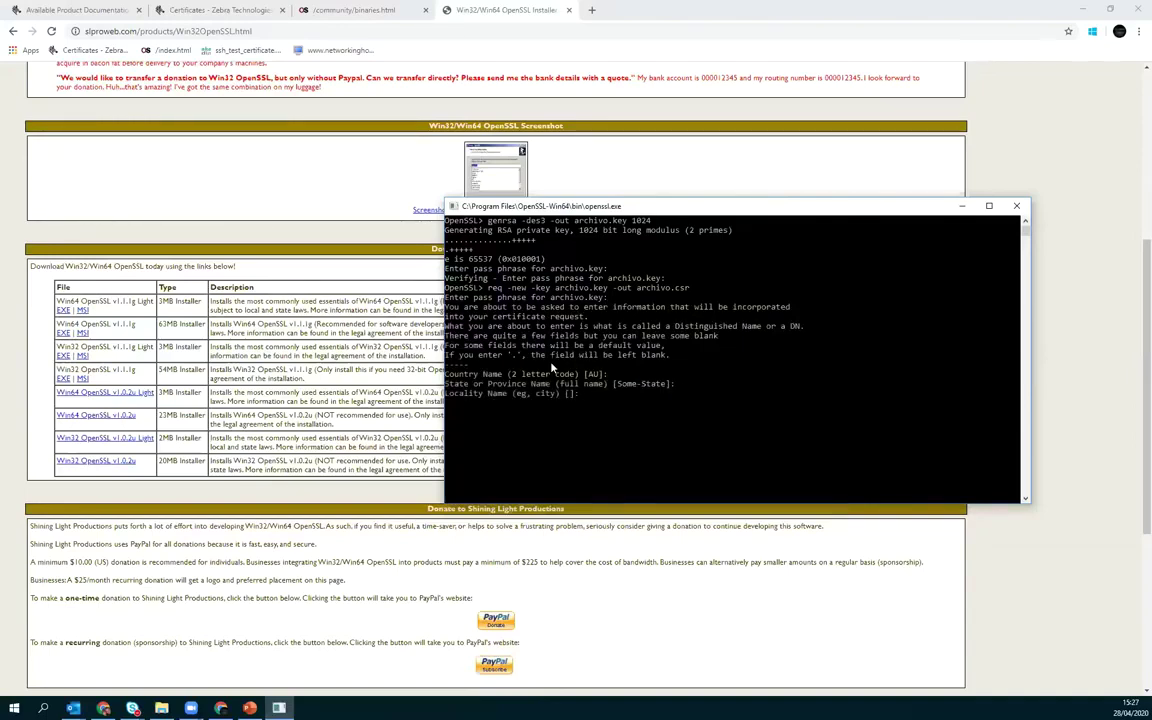
key("Return")
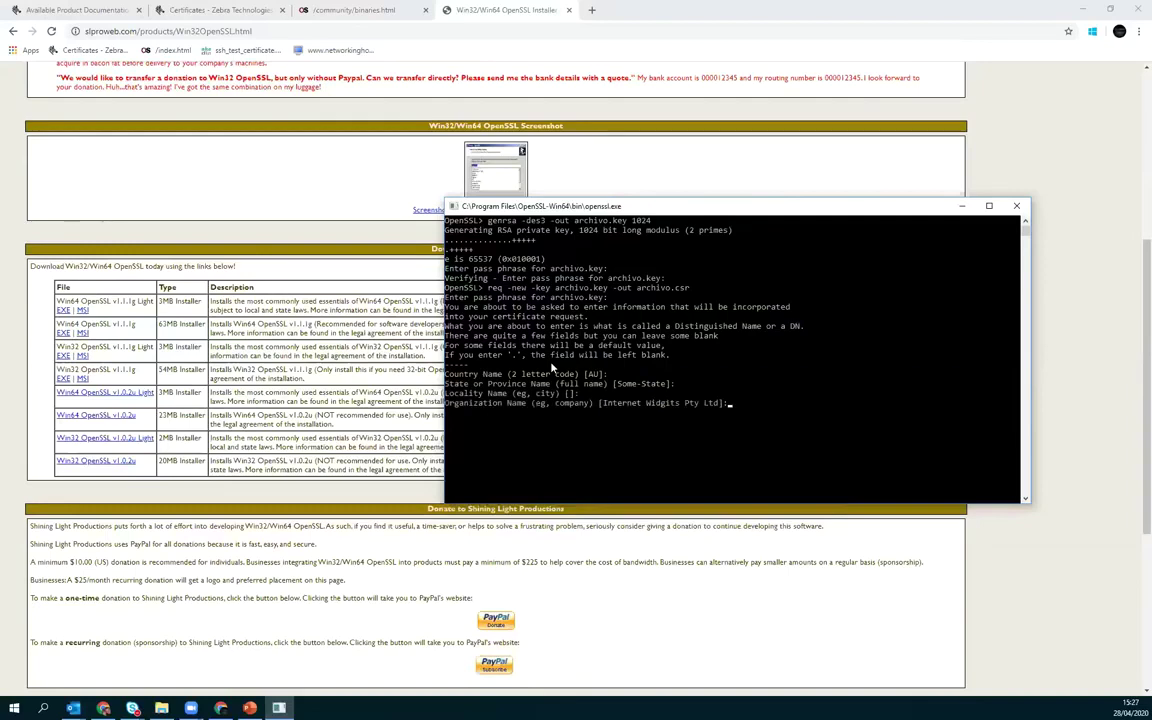
key("Return")
key("Return")
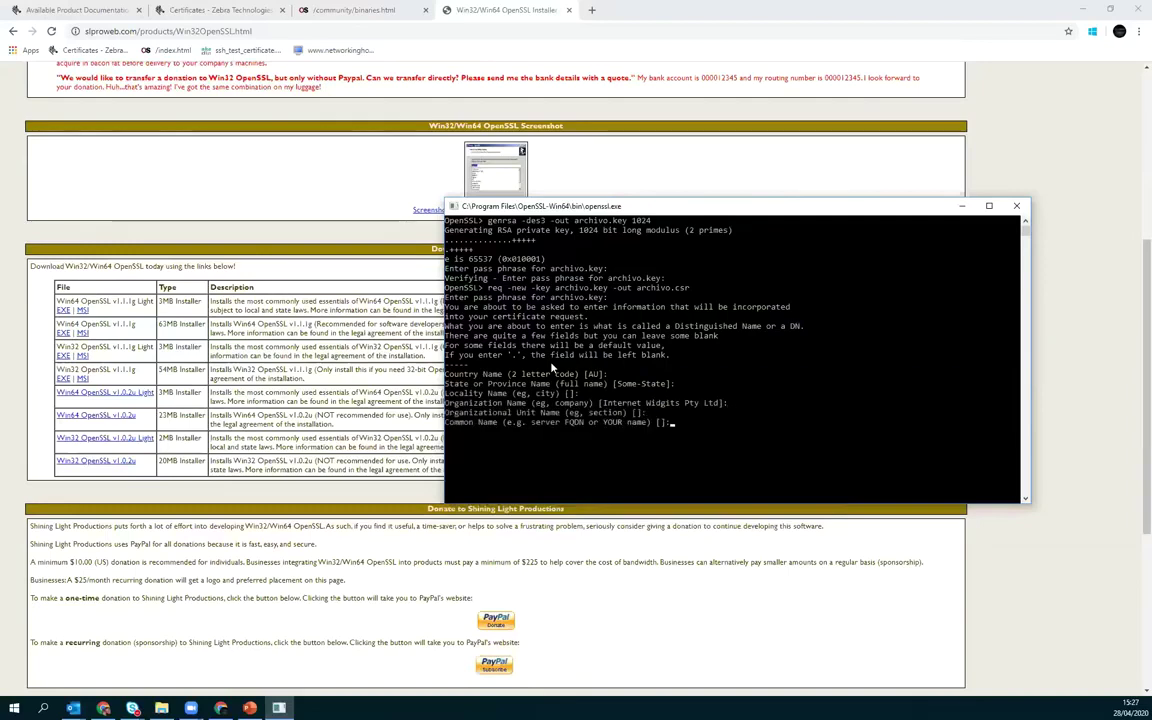
type("dominio.com")
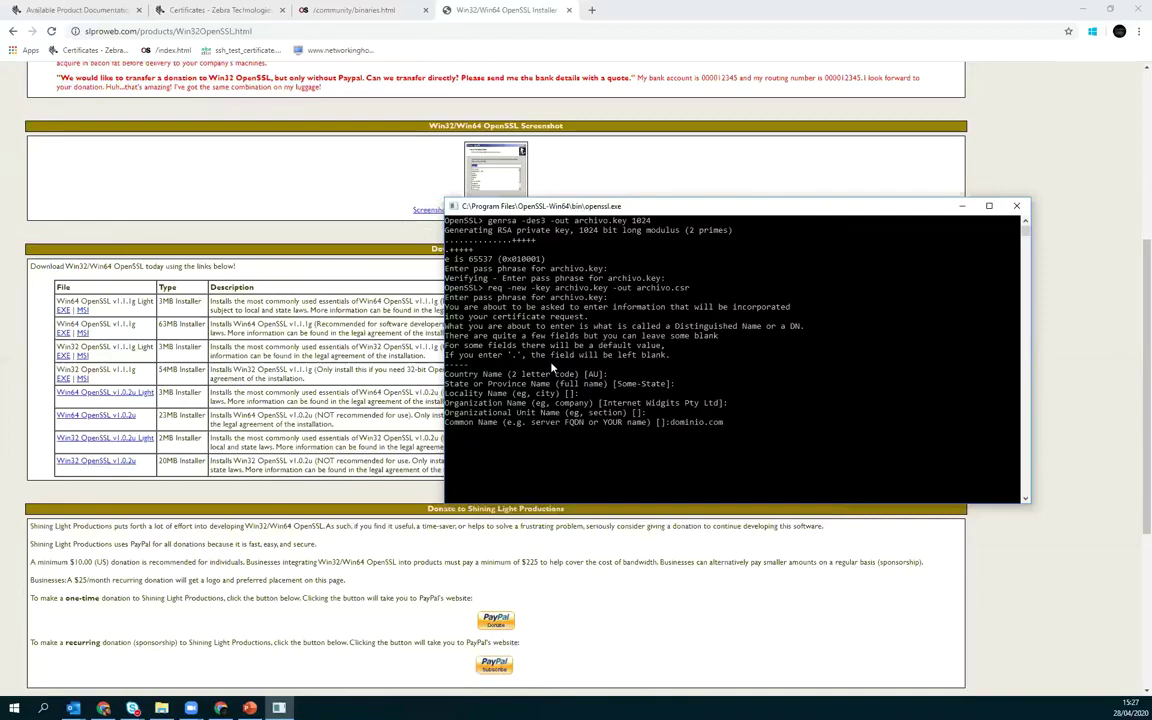
key("Return")
key("Return")
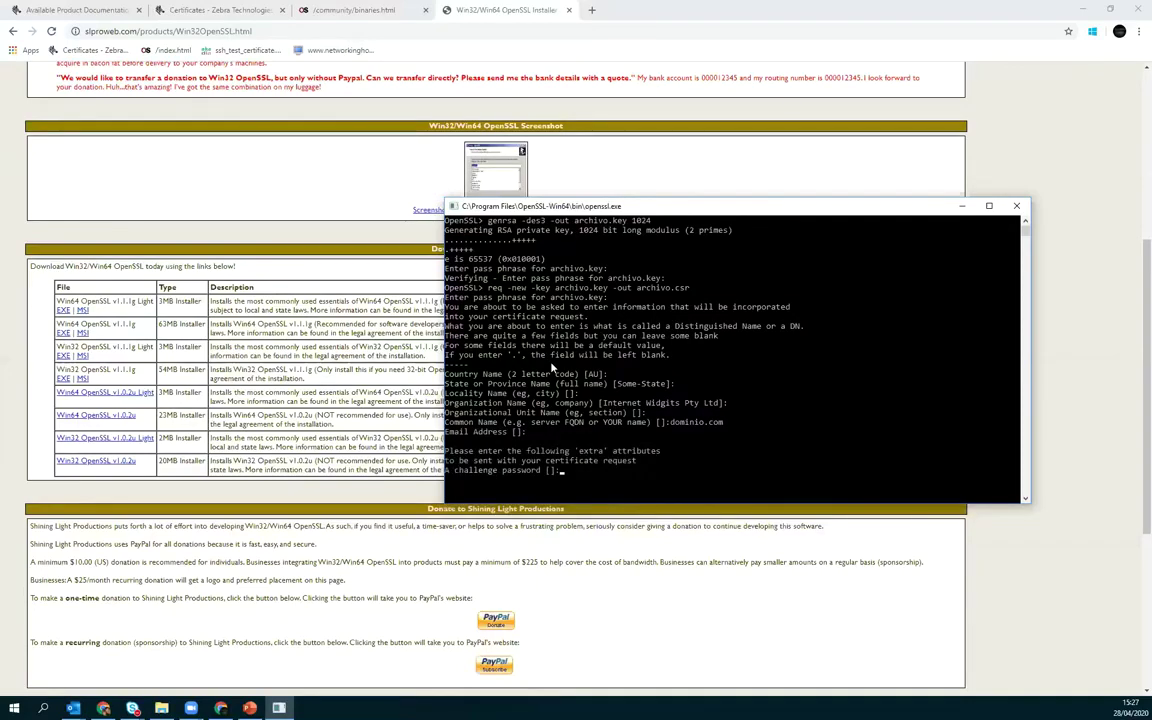
key("Return")
key("Return")
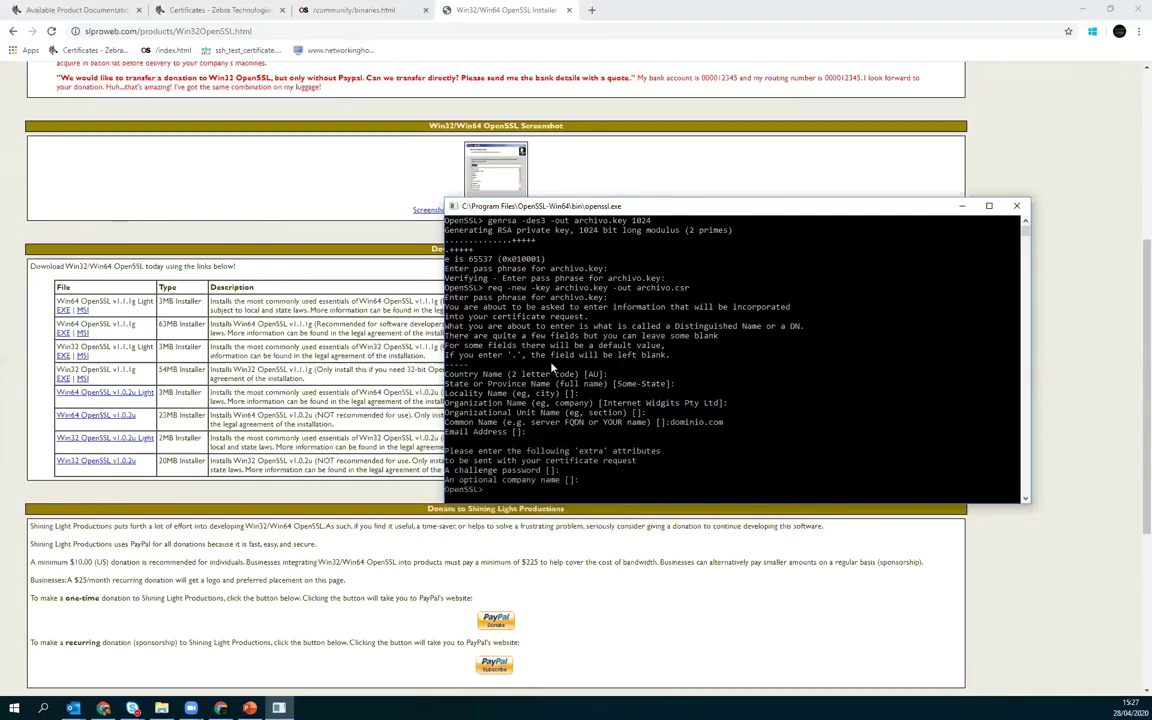
Self-sign the request with "x509 -req -days 365 -in archivo.csr -signkey archivo.key -out archivo.crt" and enter the key's pass phrase
key("alt+Tab")
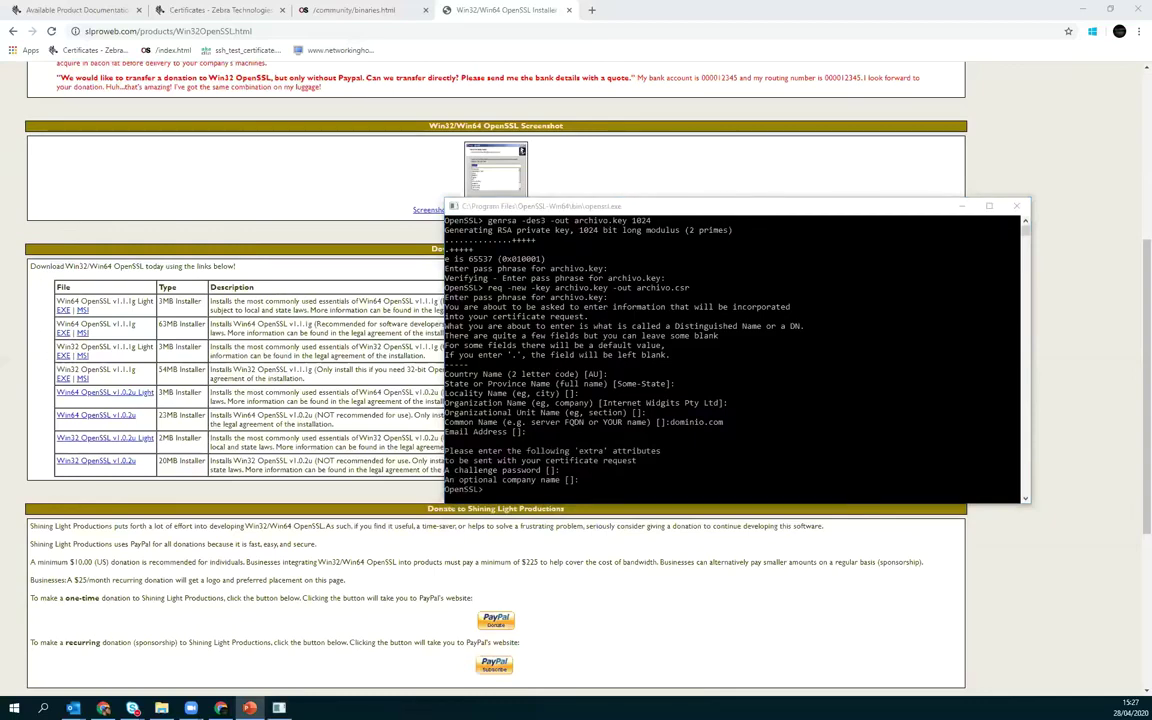
key("alt+Tab")
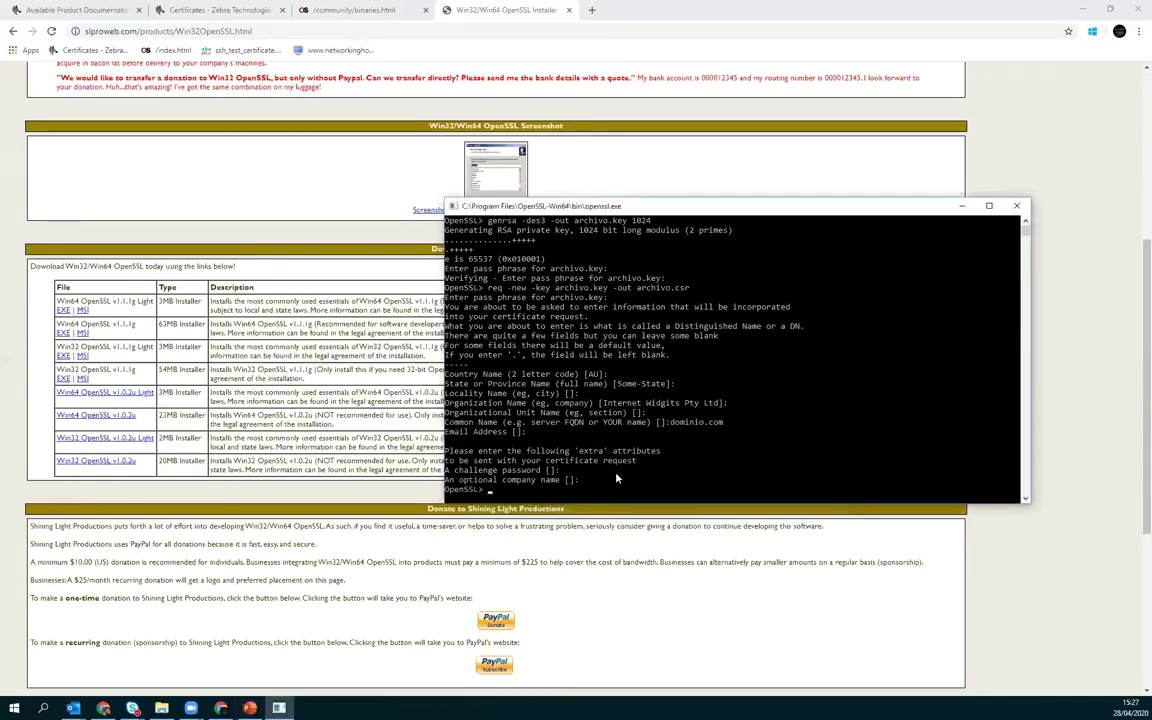
right_click(617, 479)
key("Return")
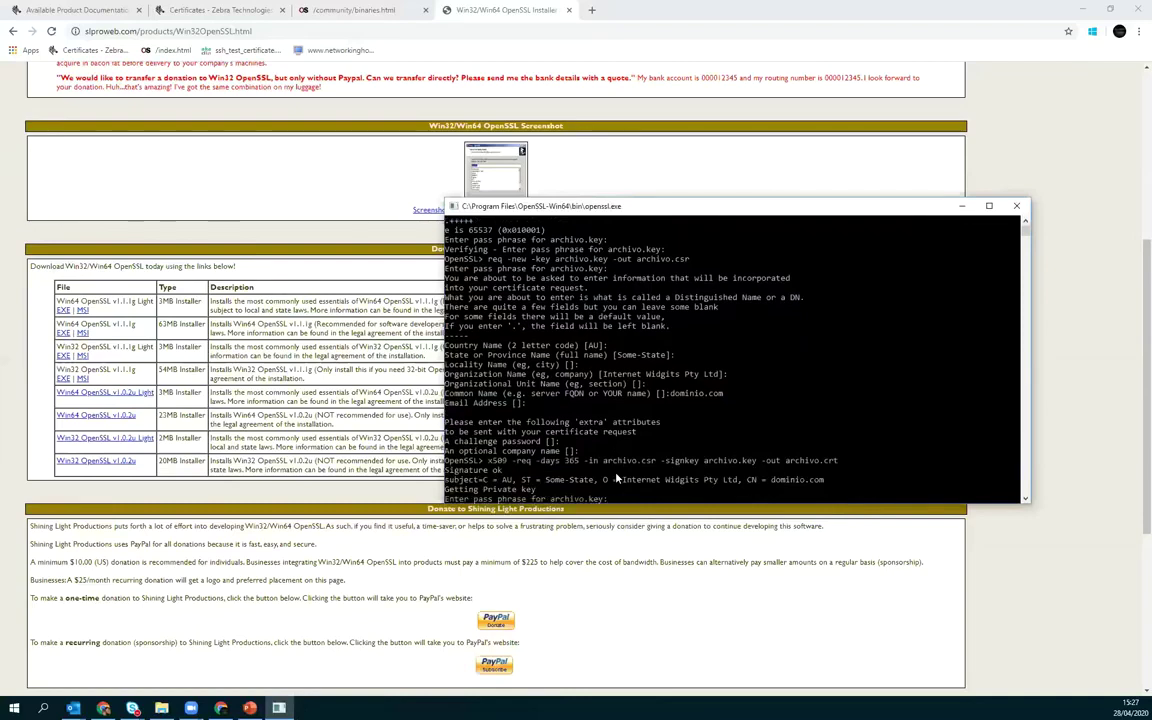
key("Return")
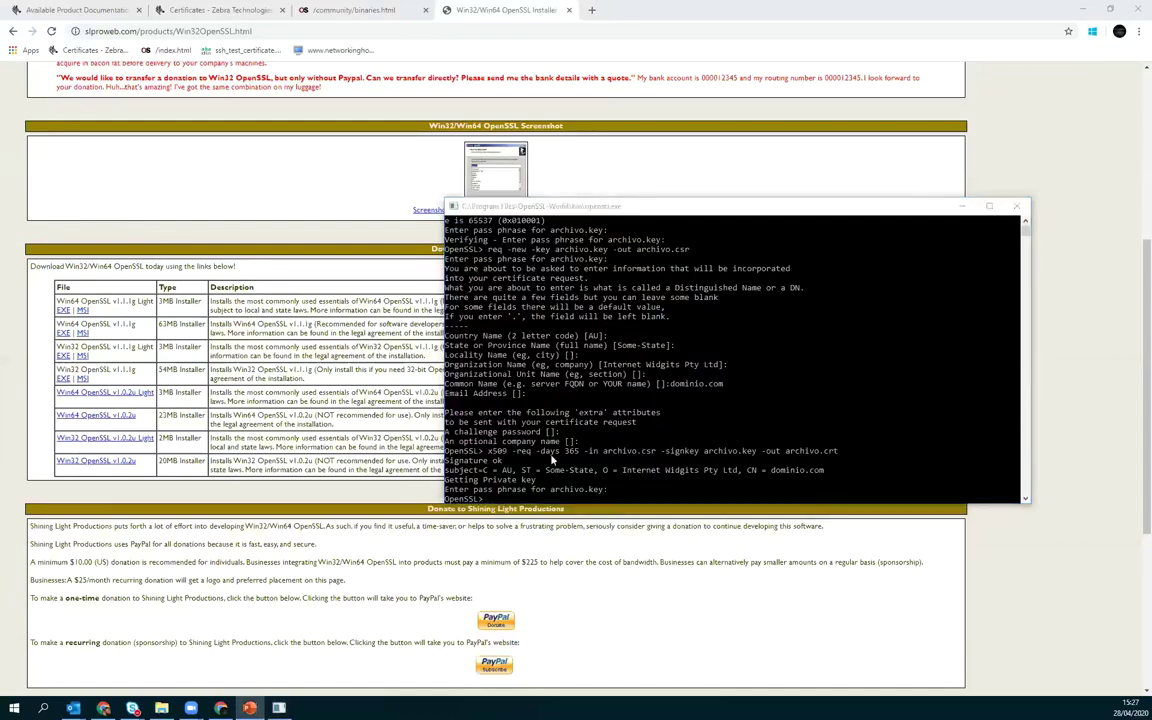
Run "pkcs12 -export -out archivo.pfx -inkey archivo.key -in archivo.crt", entering the key's pass phrase and entering and verifying the export password
left_click(551, 458)
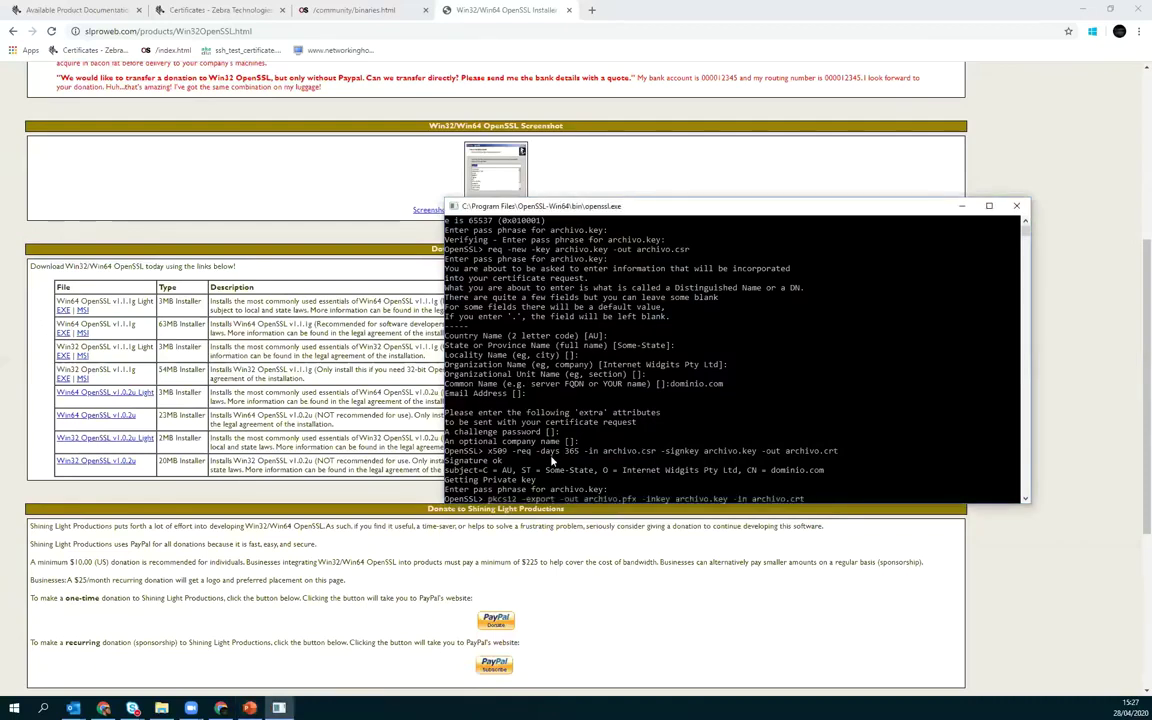
type("pkcs12 -export -out archivo.pfx -inkey archivo.key -in archivo.crt")
key("Return")
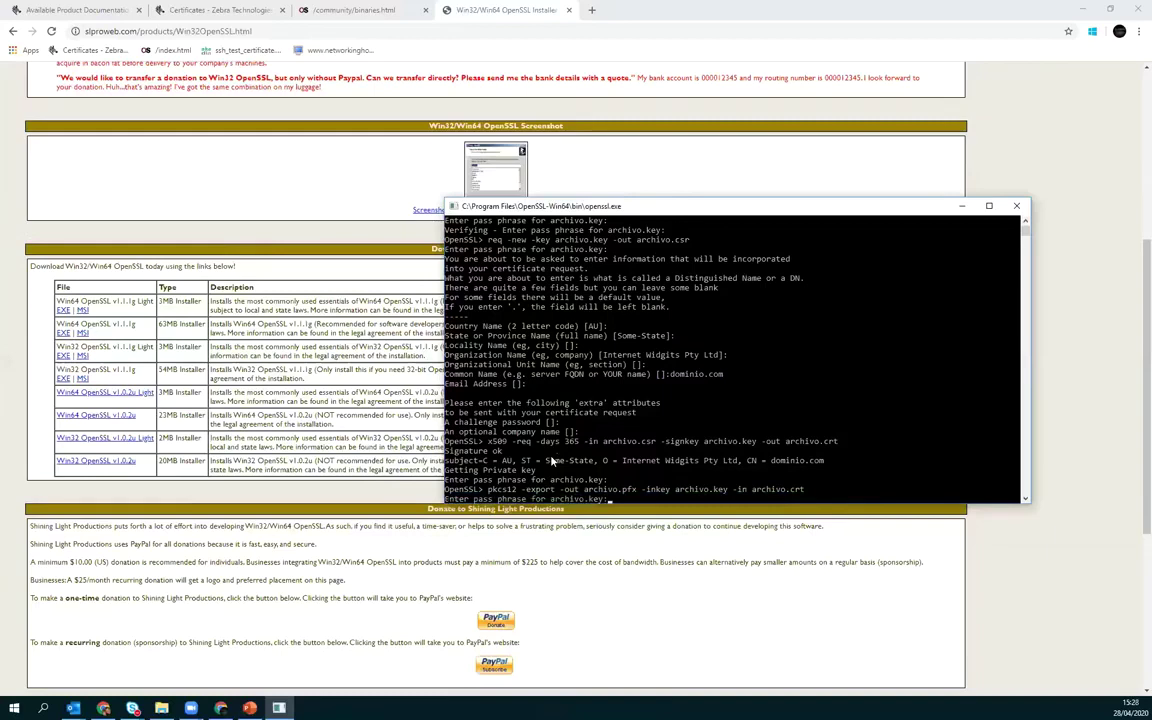
key("Return")
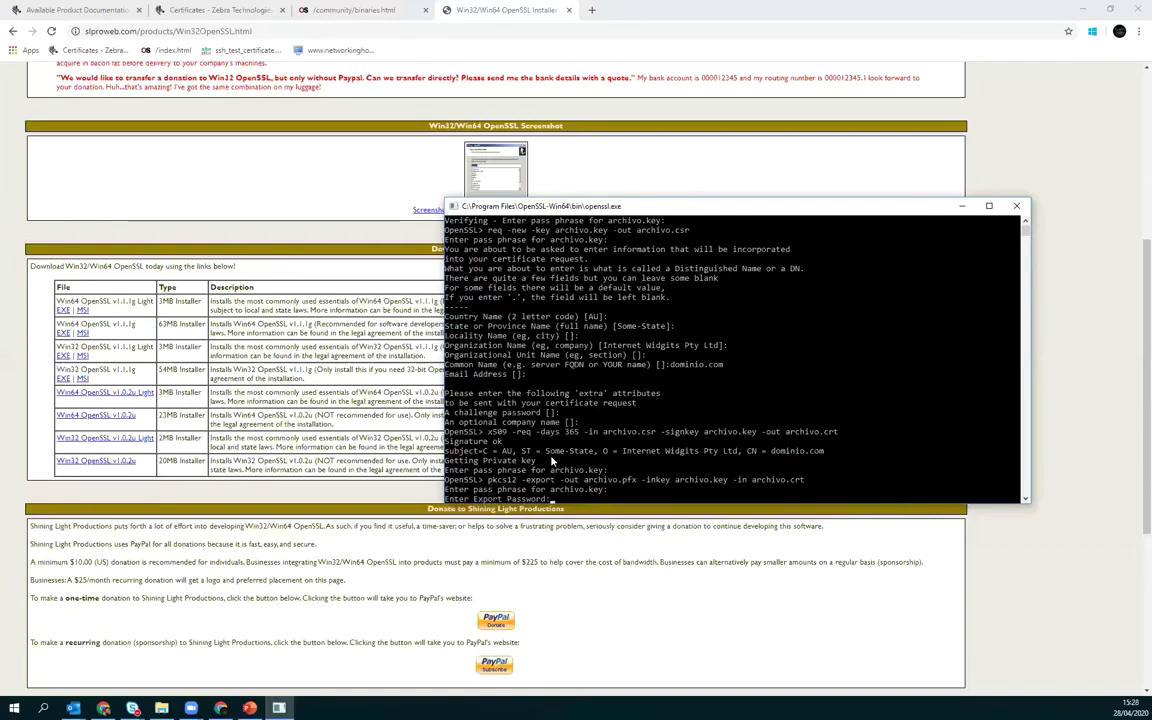
key("Return")
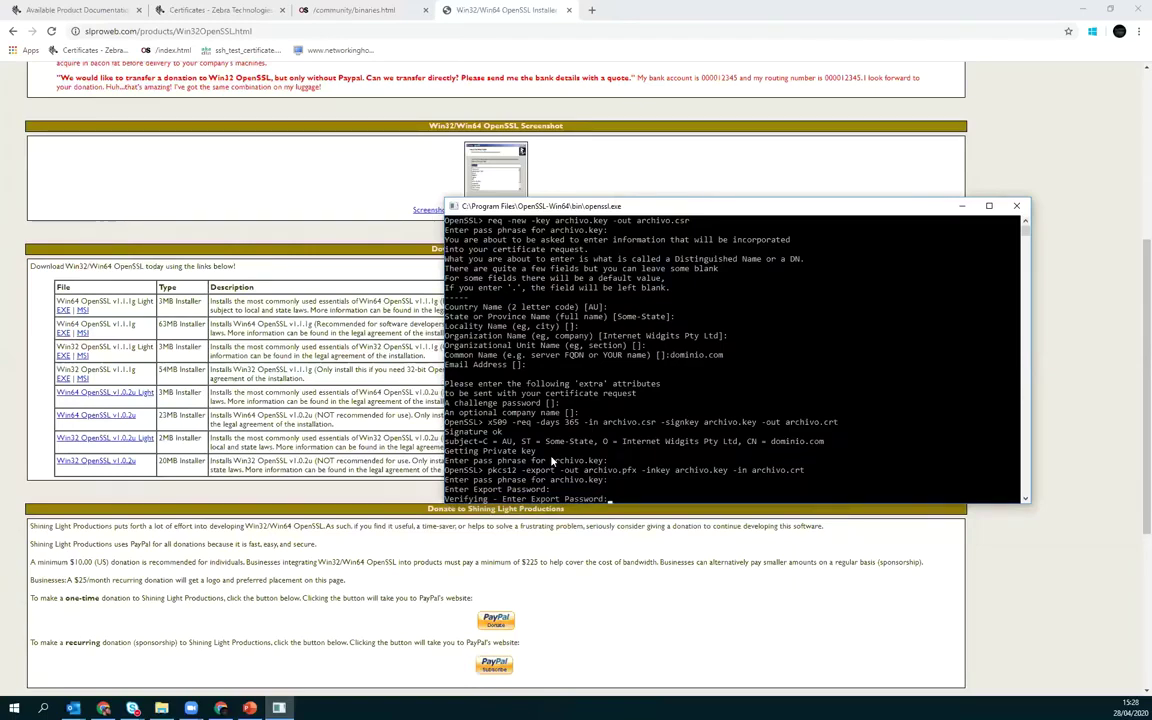
key("Return")
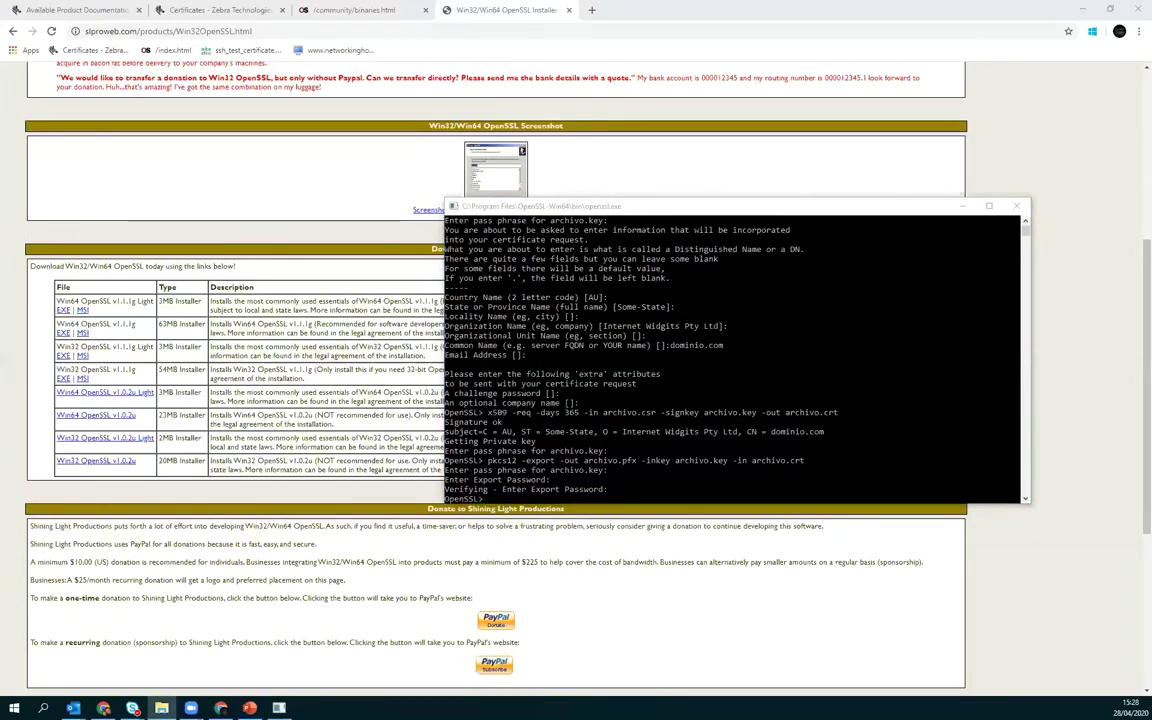
Switch to File Explorer and check the archivo .crt, .csr, .key and .pfx files in the OpenSSL-Win64 bin folder, then dismiss the window
key("alt+Tab")
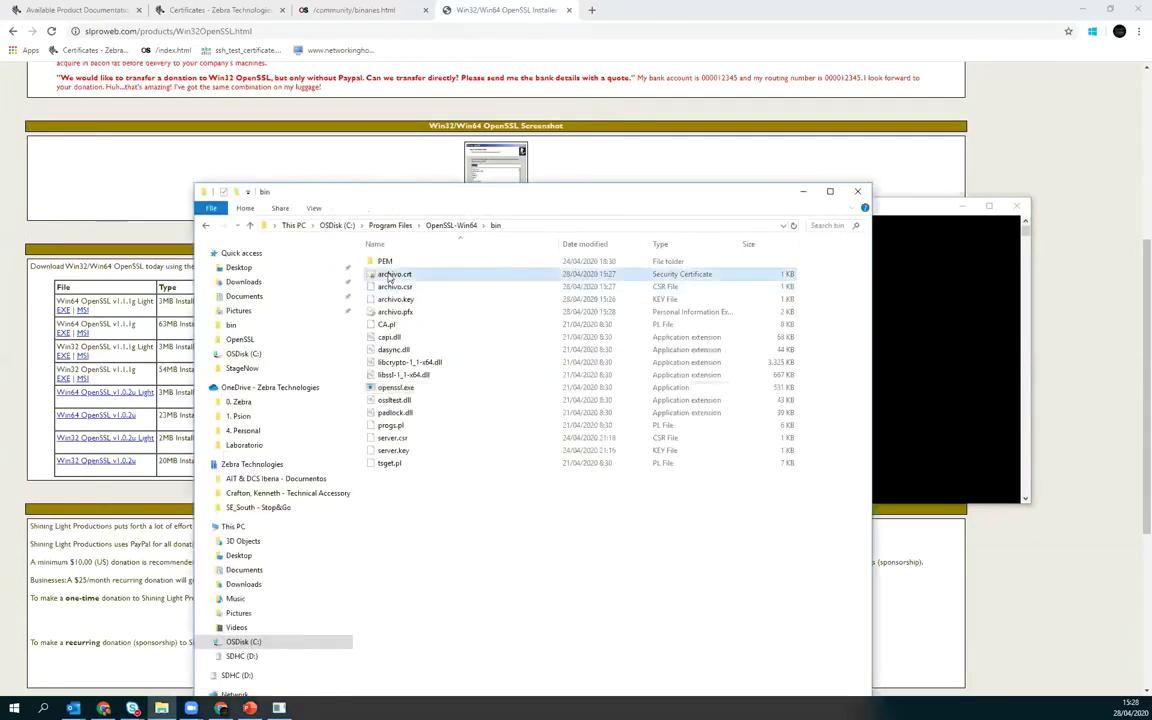
left_click(398, 312, "shift")
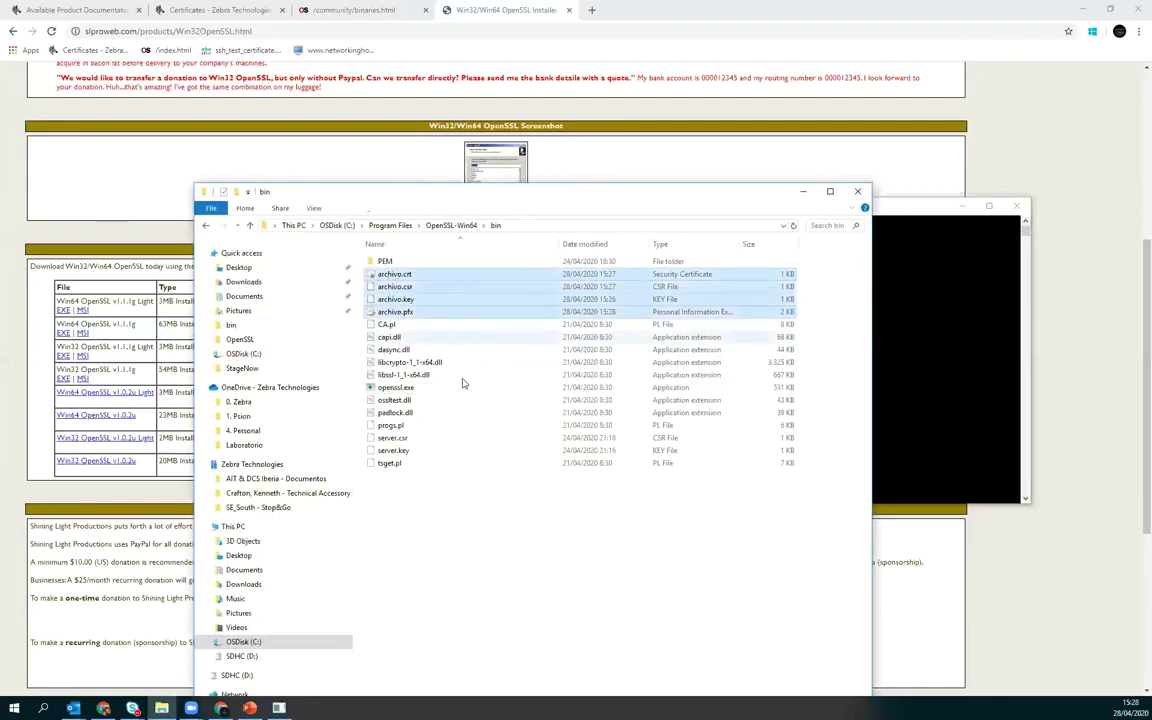
left_click(393, 313)
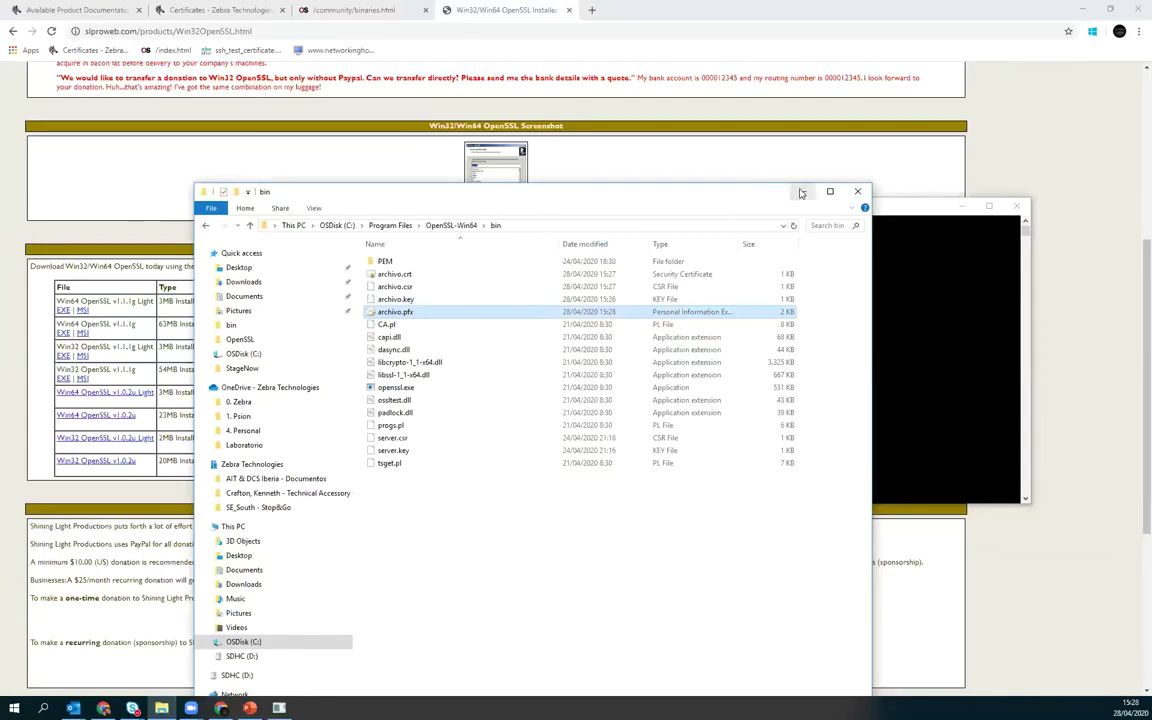
key("alt+F4")
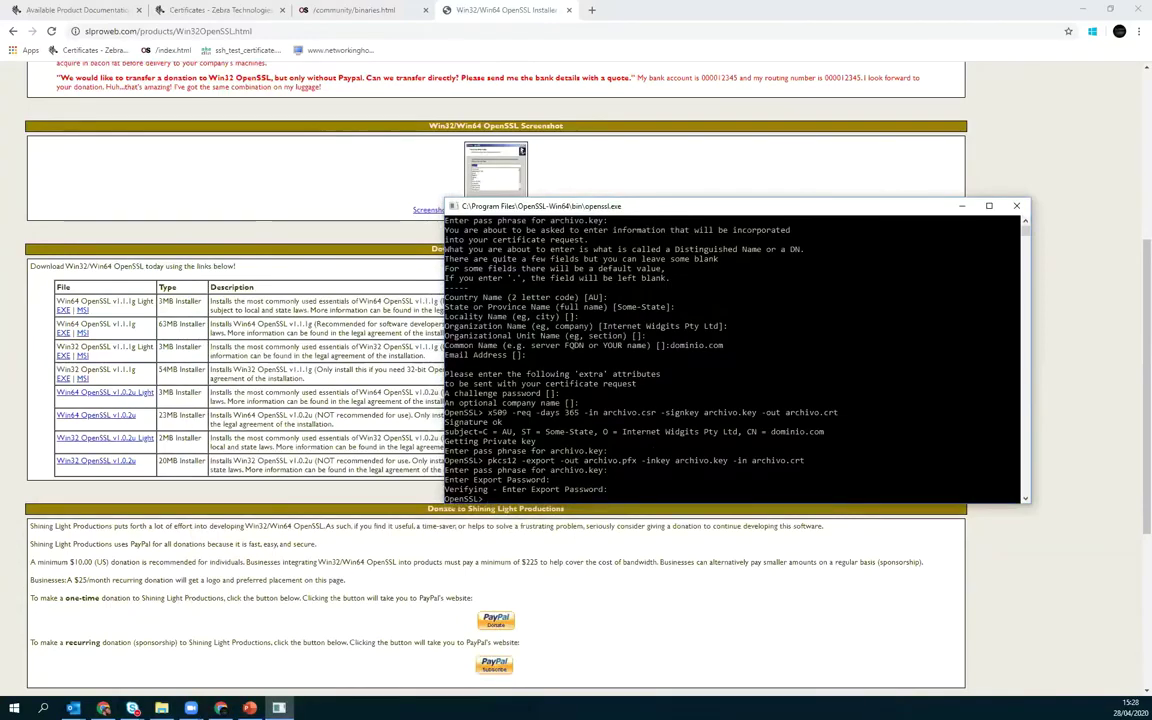
Launch StageNow as administrator and dismiss its What's New release notes
key("super")
type("stage")
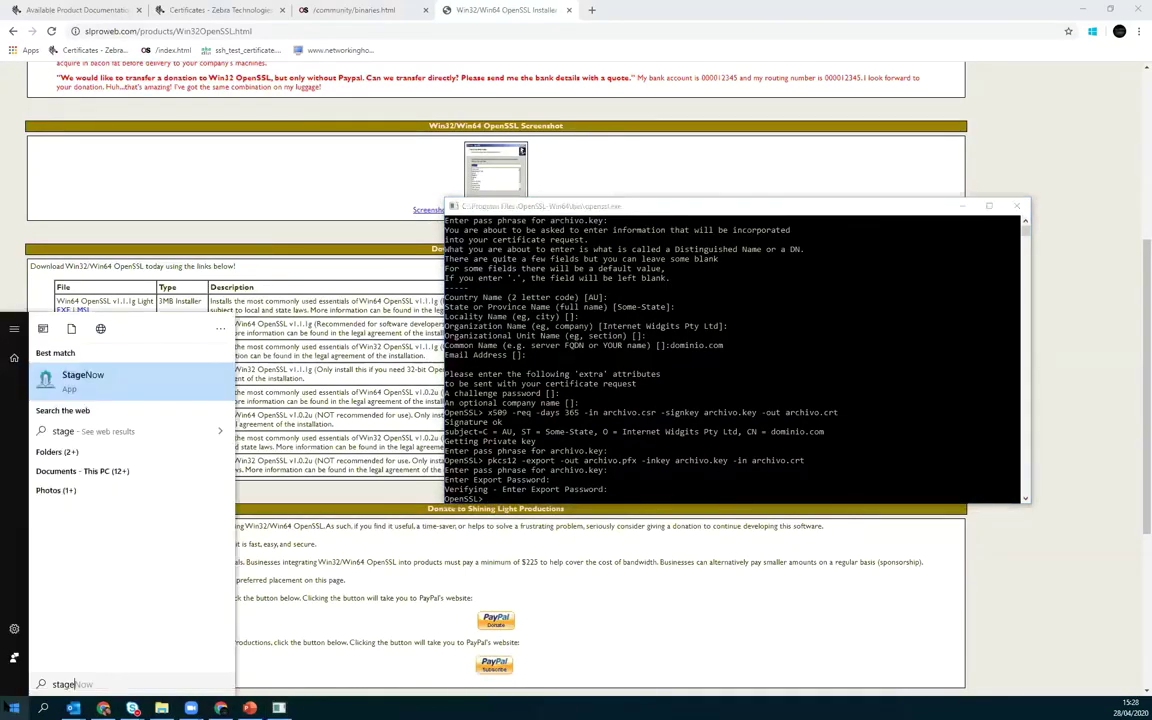
right_click(86, 377)
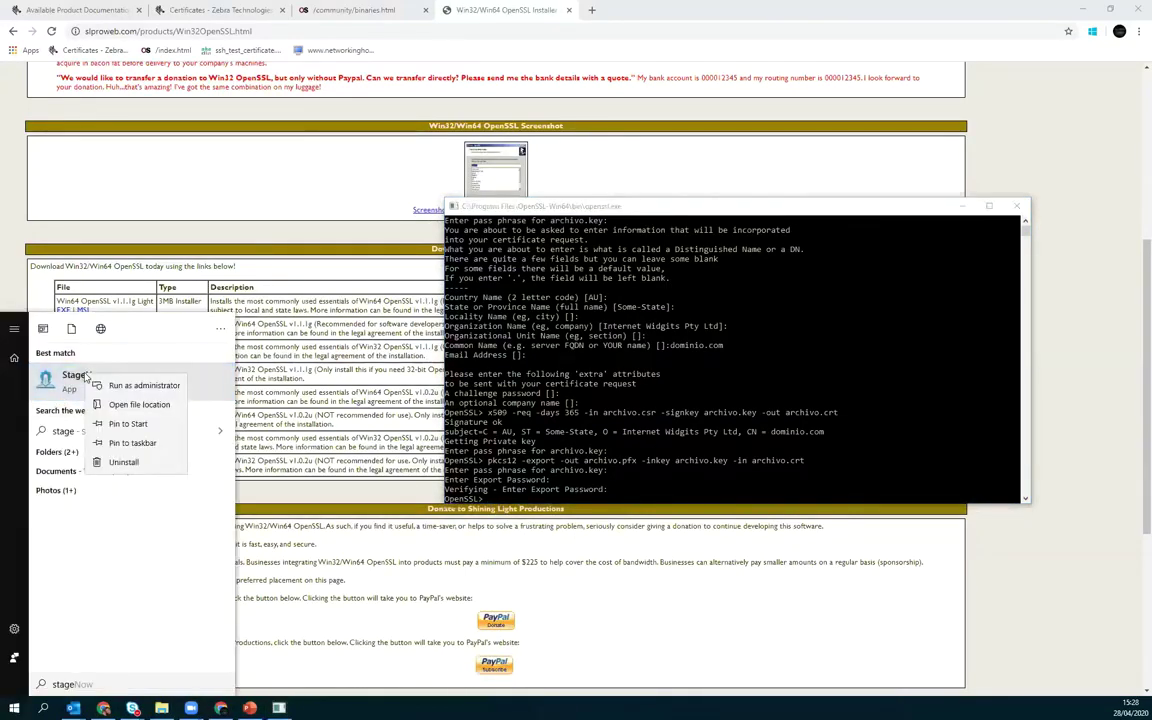
left_click(112, 385)
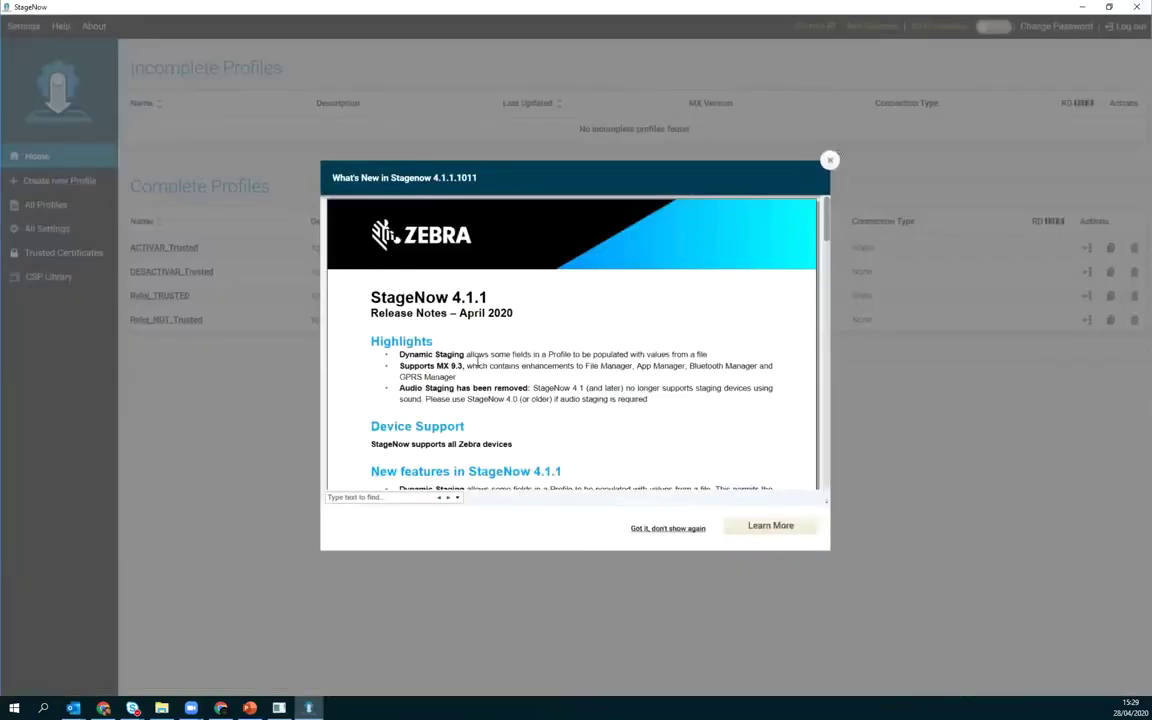
left_click(831, 162)
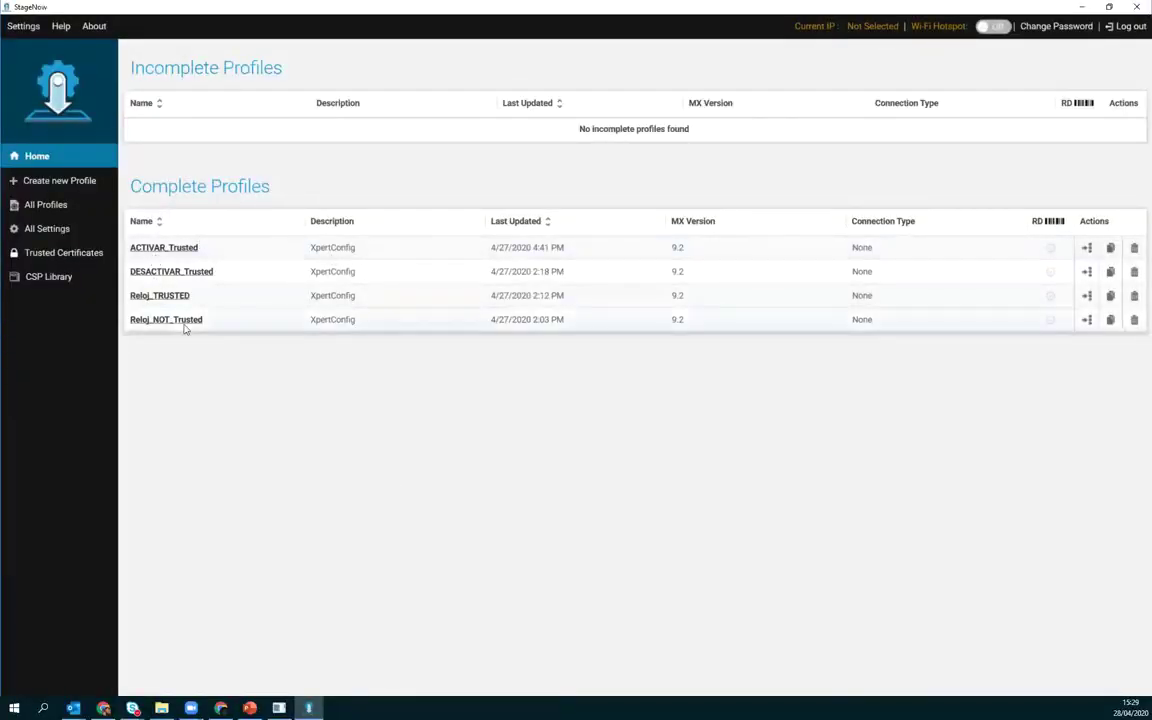
Start importing a trusted certificate and choose archivo.pfx from the OpenSSL-Win64 bin folder as the file
left_click(72, 257)
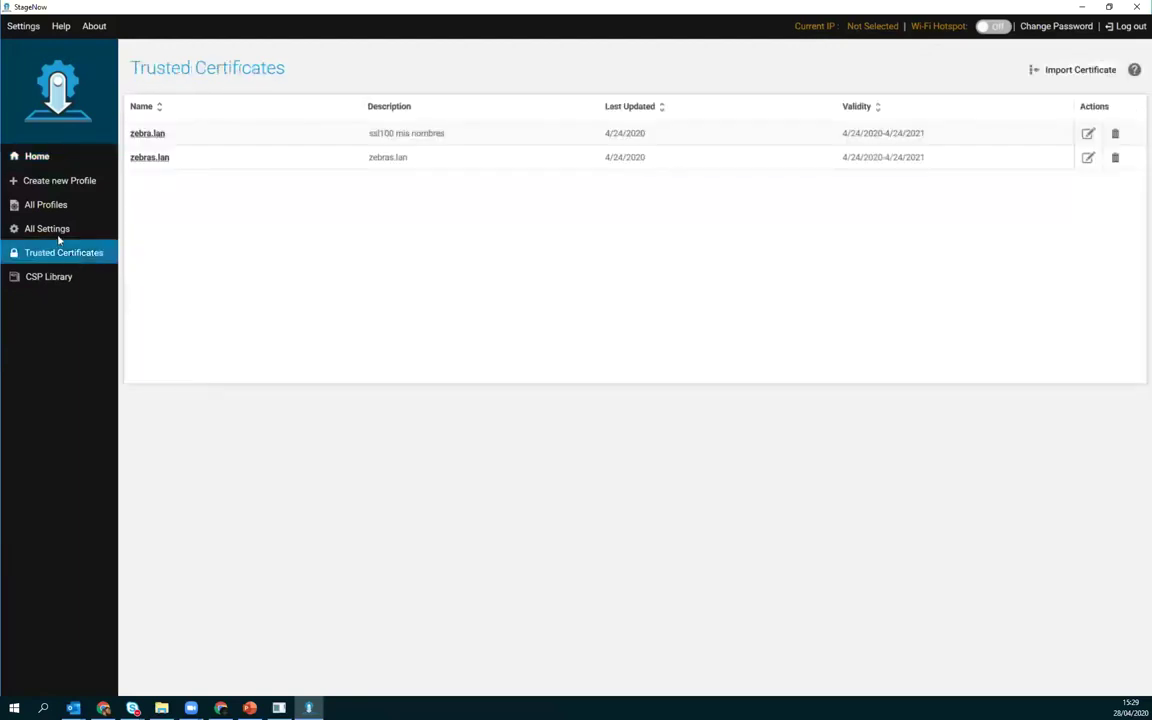
left_click(1057, 72)
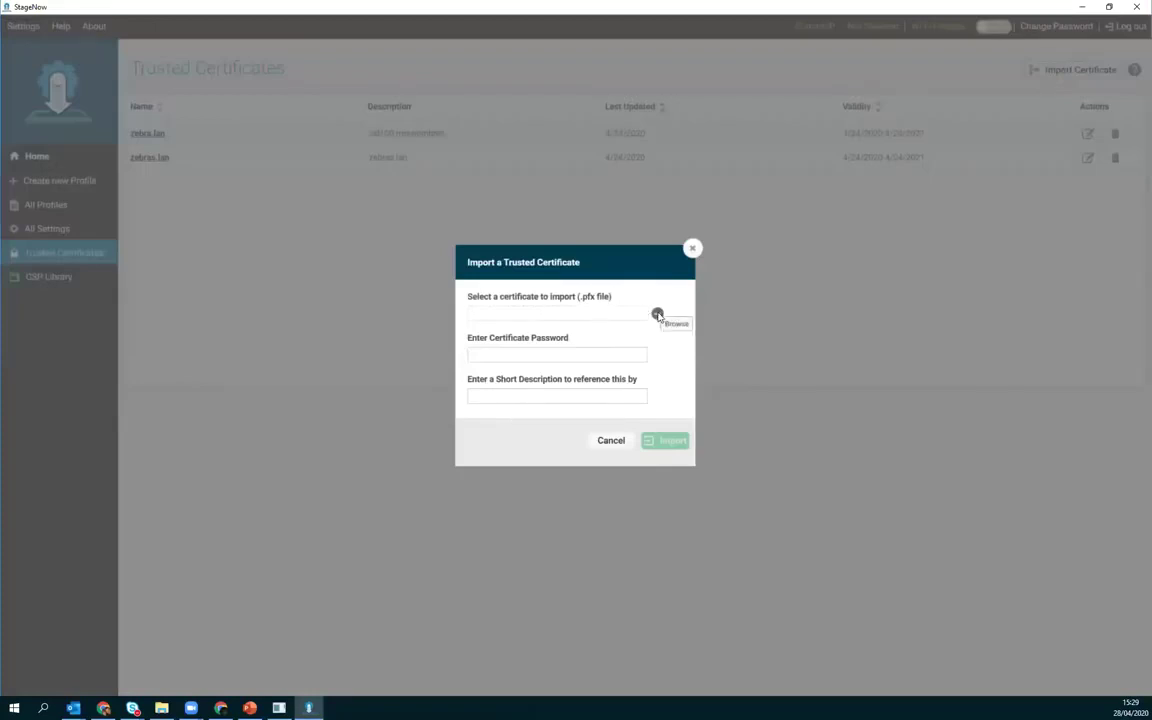
left_click(657, 314)
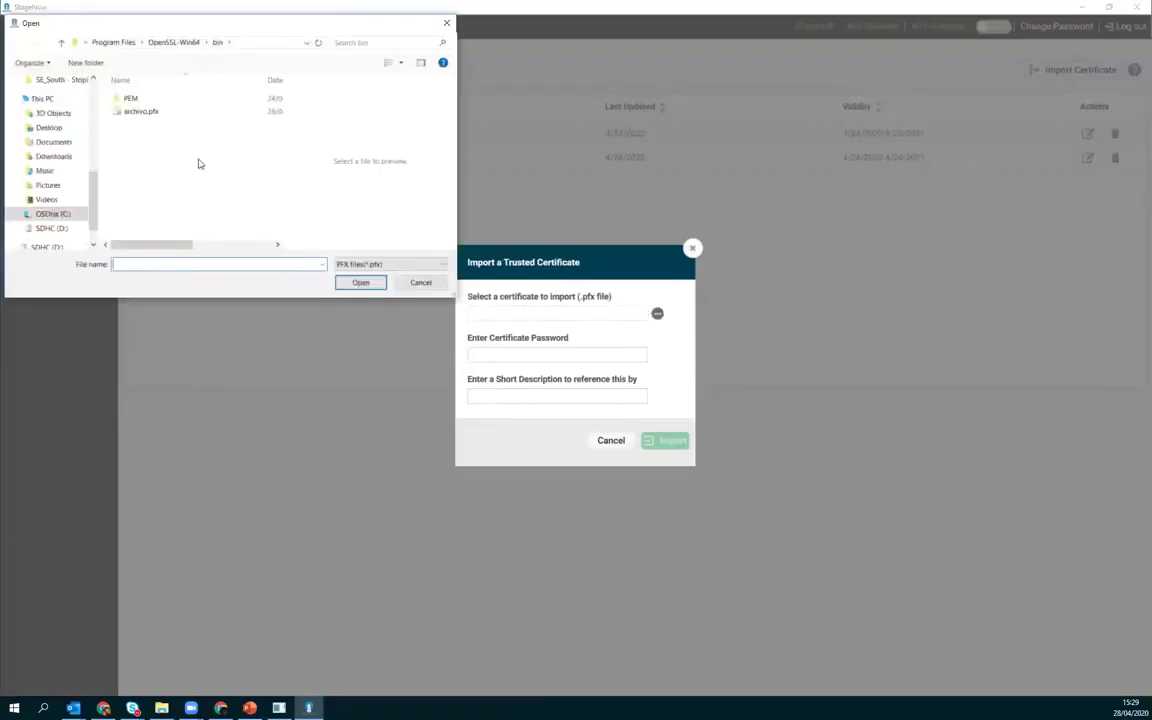
left_click(122, 111)
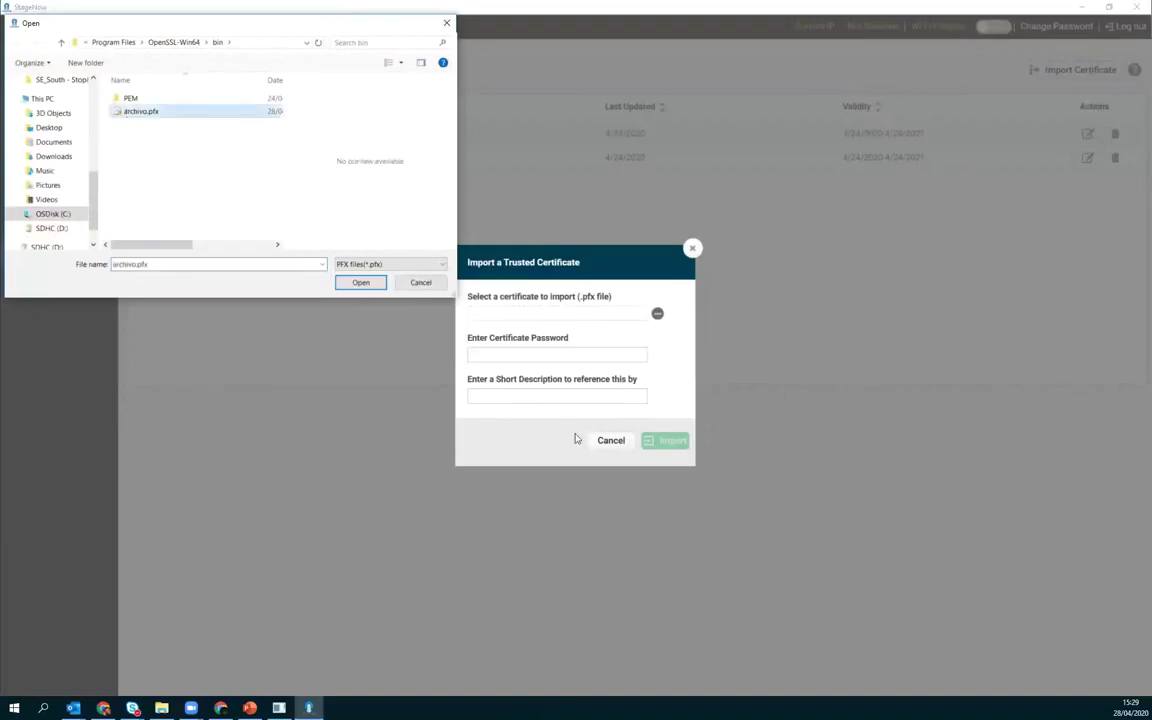
left_click(360, 283)
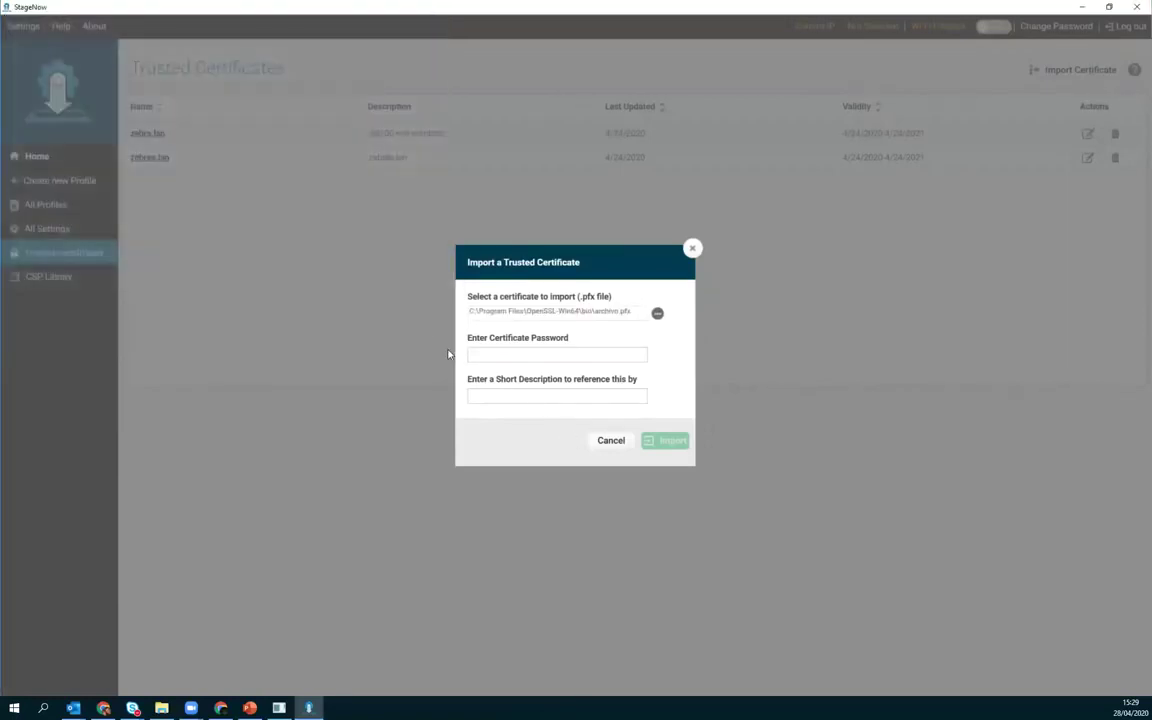
Enter the certificate password, set the short description to "Fábrica 1", and import the certificate
left_click(493, 354)
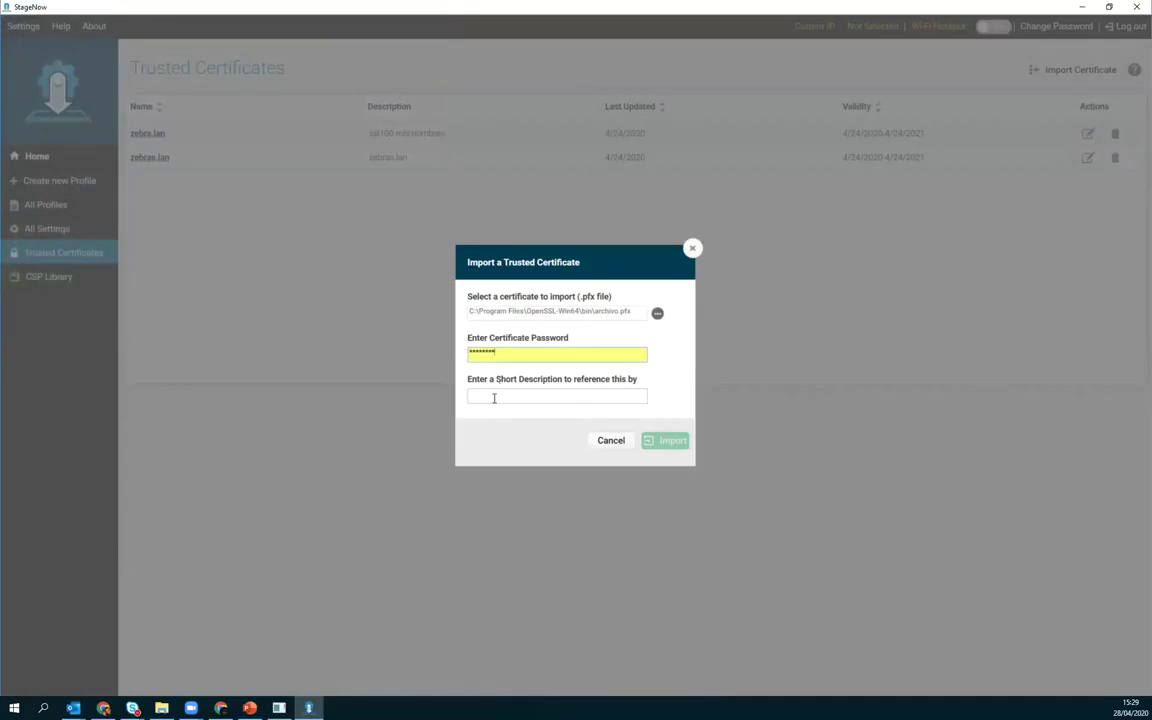
left_click(493, 398)
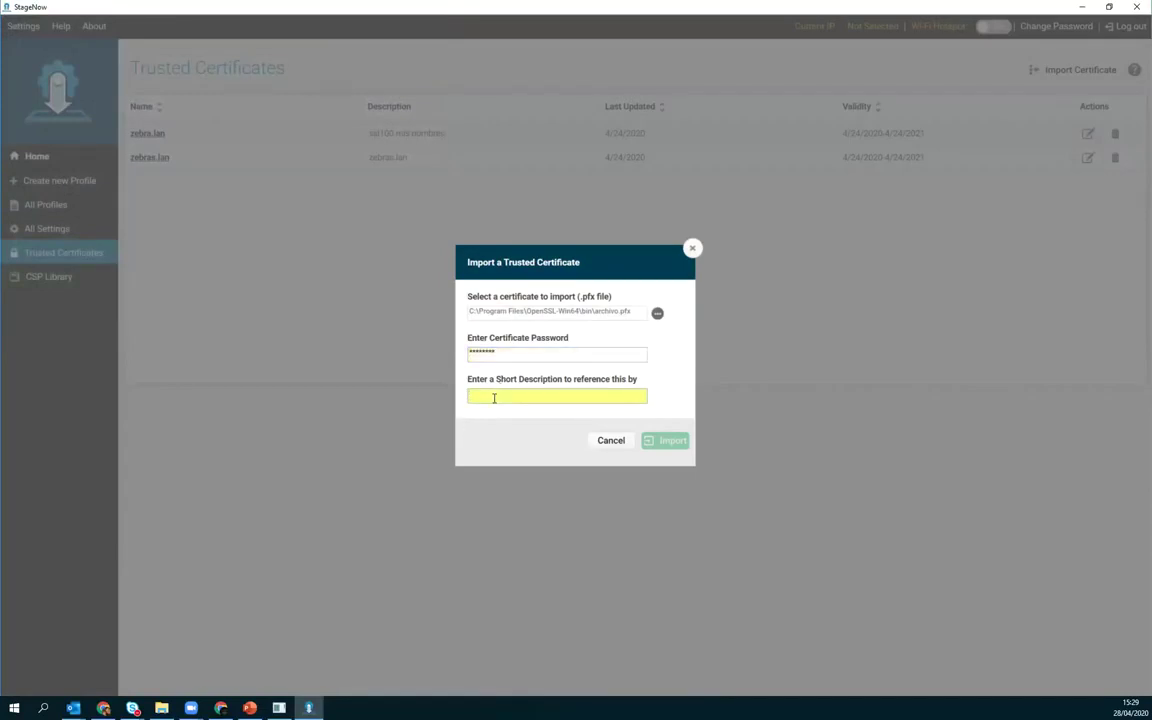
type("t")
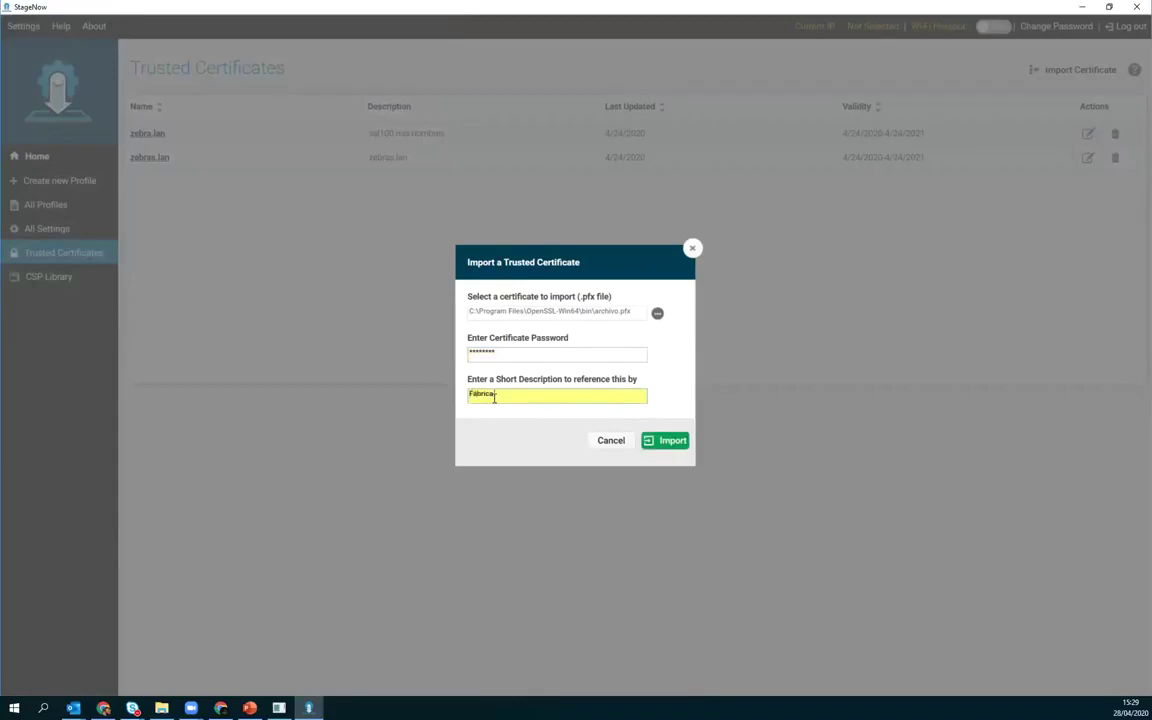
type("abrica 1")
left_click(663, 441)
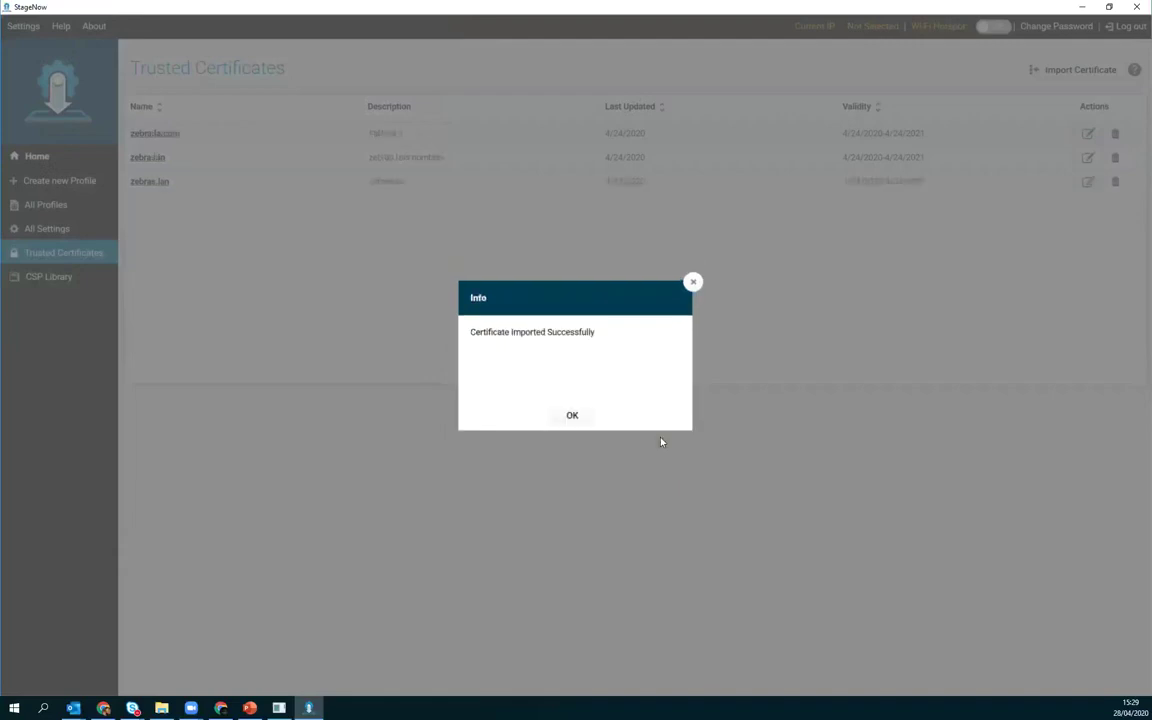
left_click(575, 416)
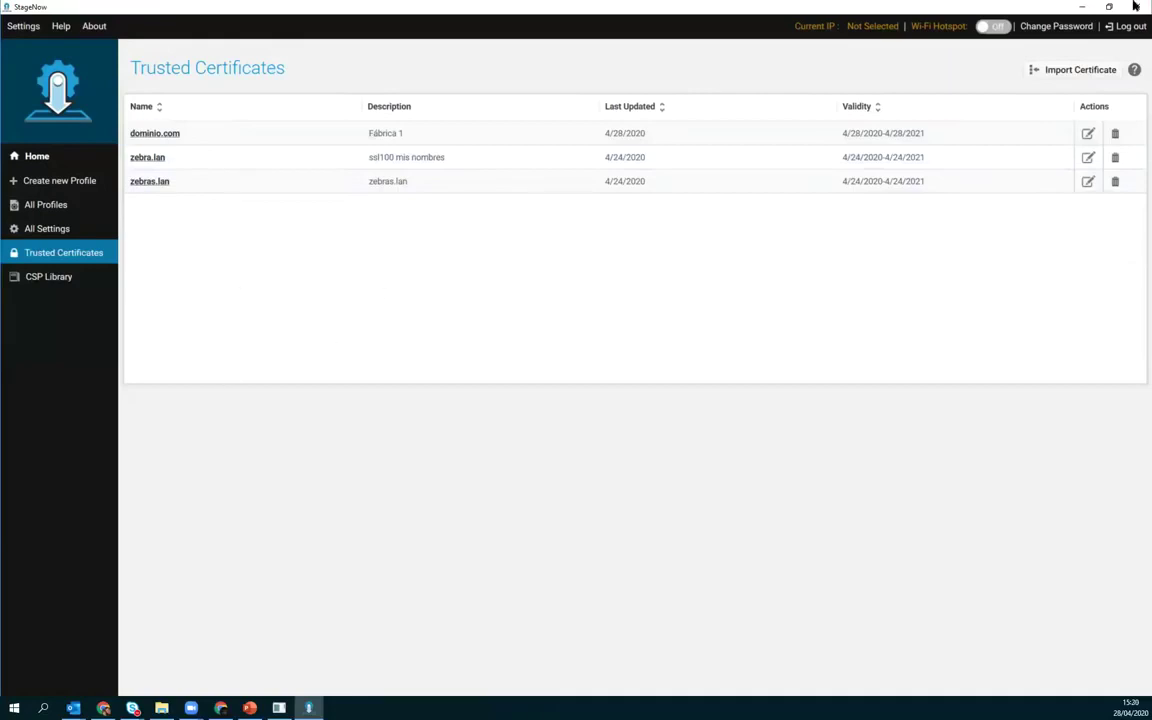
Open the ACTIVAR_Trusted profile from the home page and display its StageNow Config batch setting
left_click(36, 158)
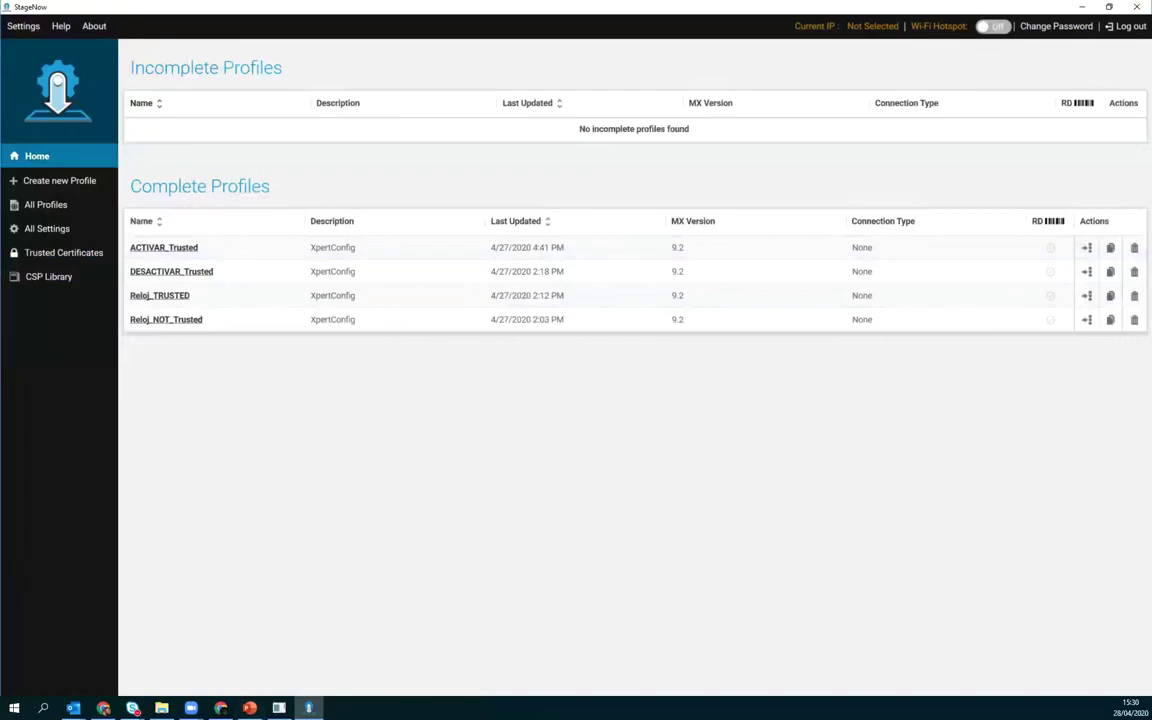
key("alt+Tab")
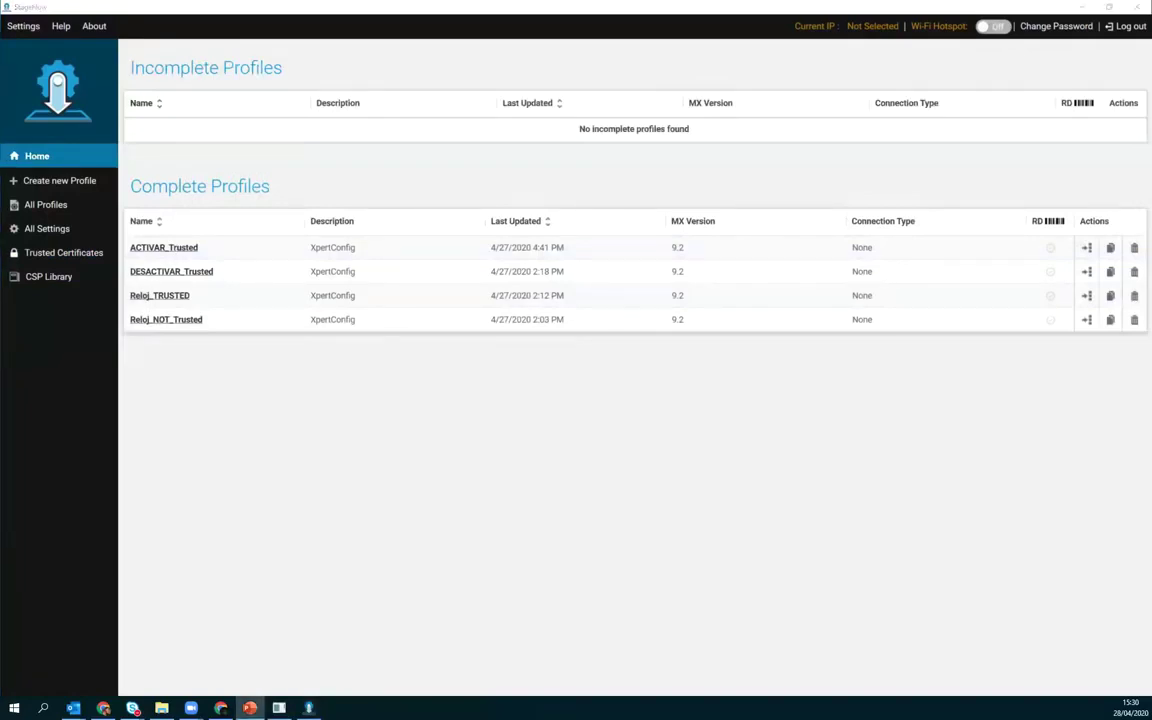
left_click(172, 249)
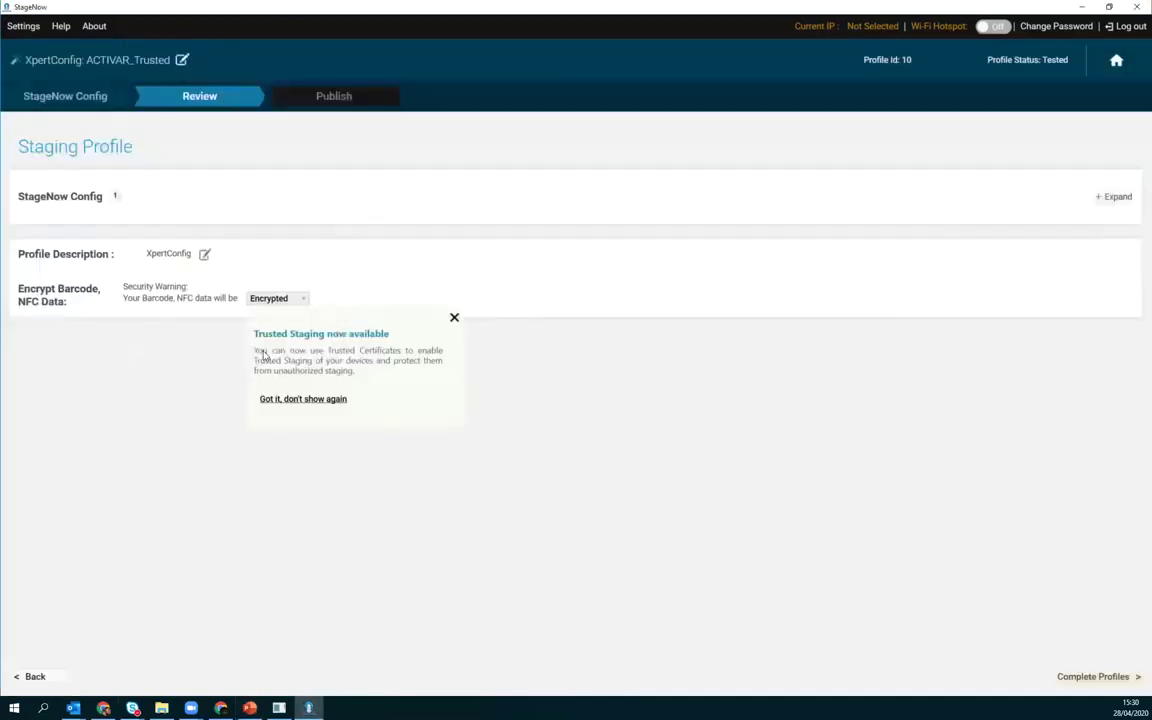
left_click(77, 95)
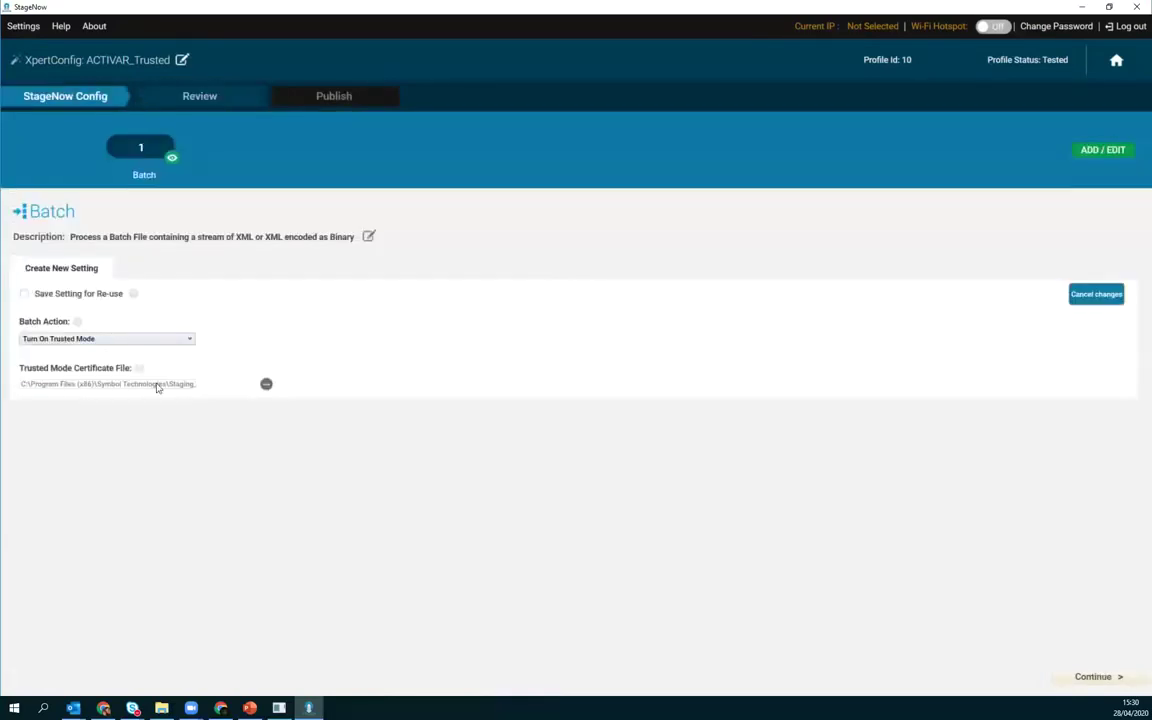
Examine the certificate files available for trusted mode and the Batch Action options without changing either setting
left_click(266, 385)
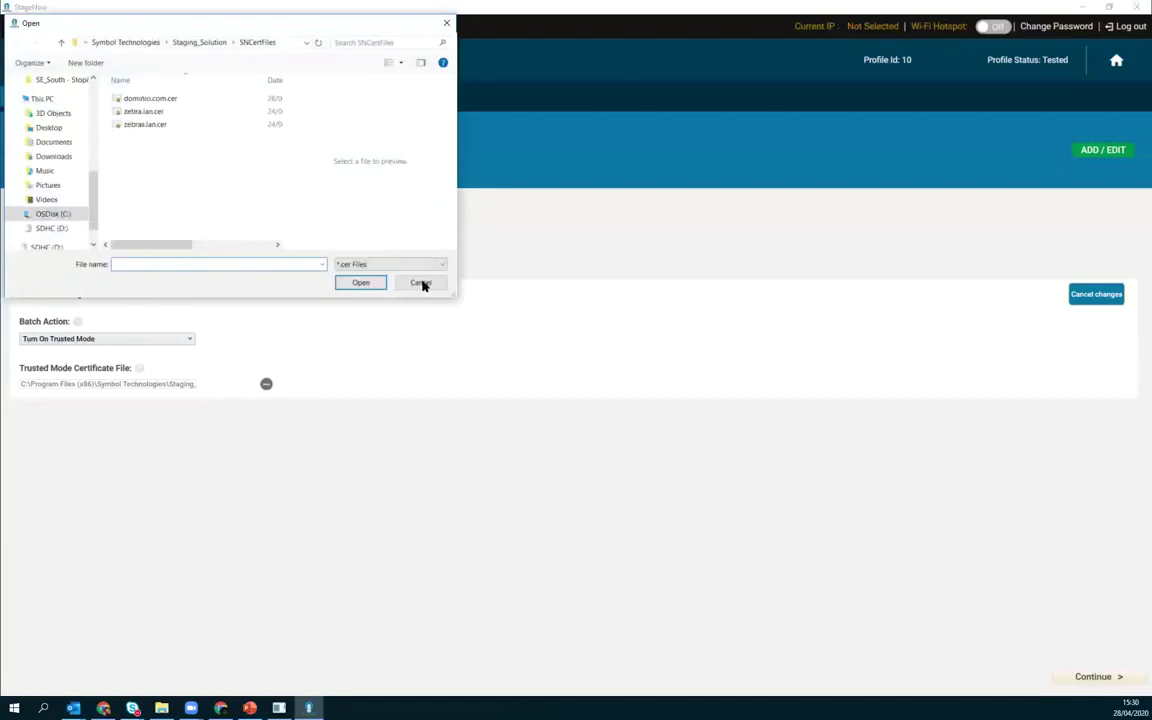
left_click(421, 285)
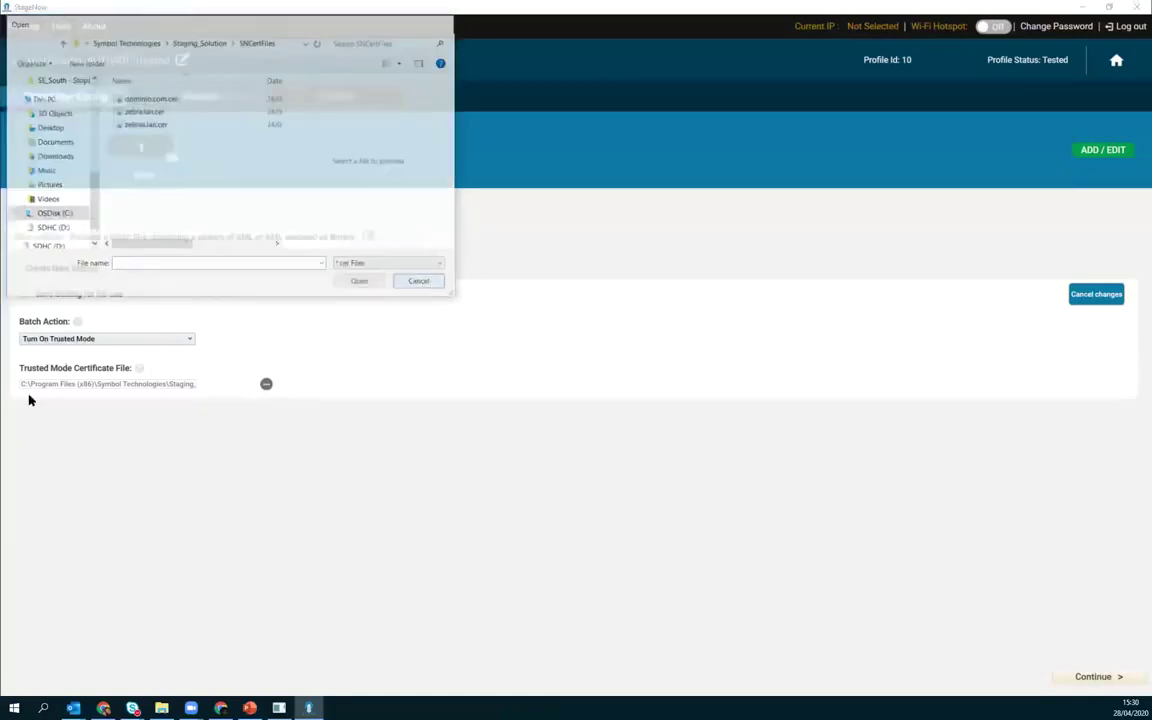
left_click(45, 338)
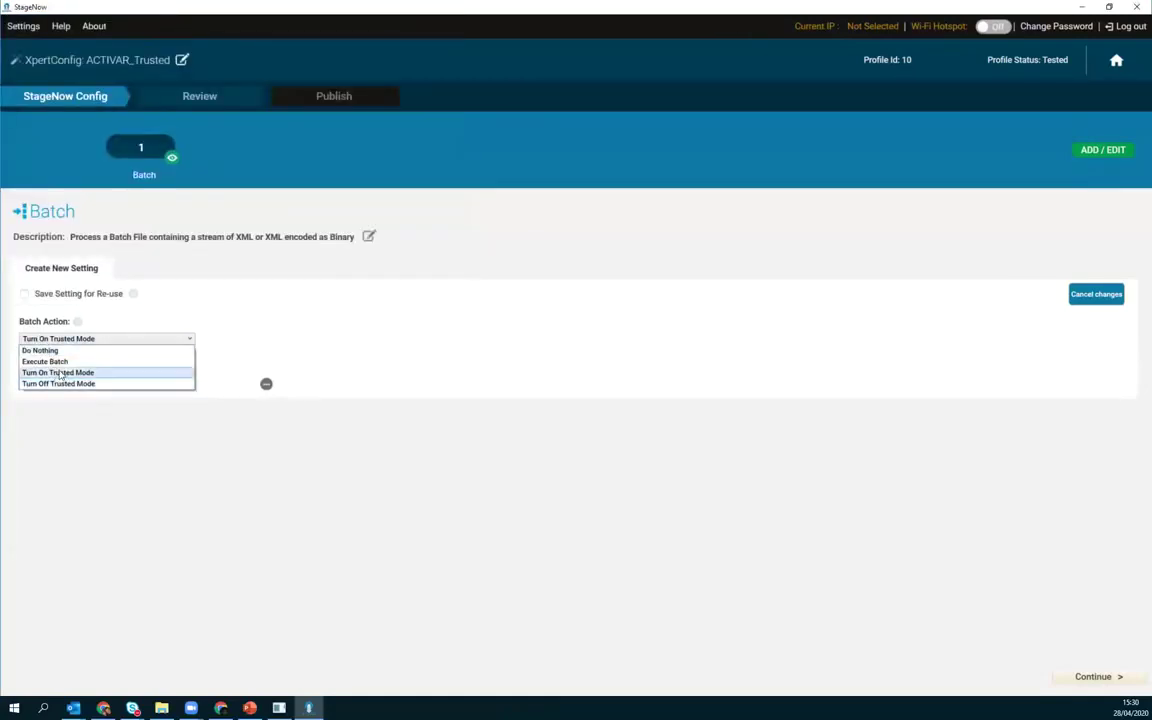
left_click(676, 101)
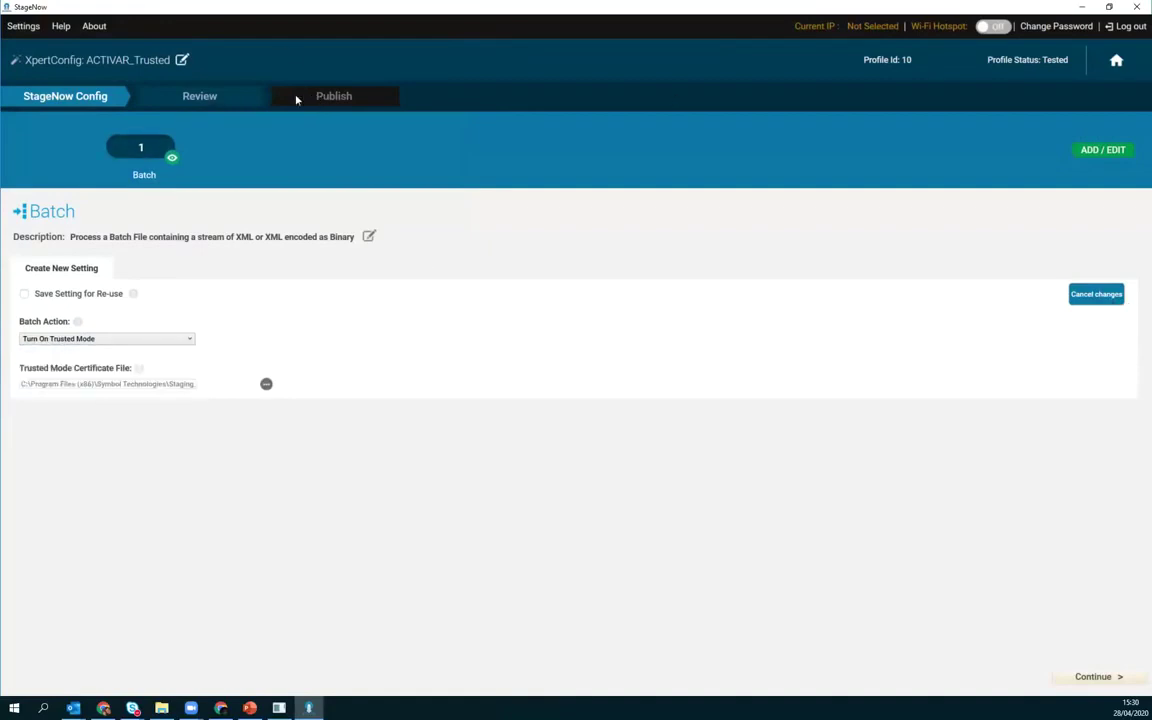
Look over the ACTIVAR_Trusted profile's publishing options and the encryption choices for its barcode and NFC data, leaving them as they are
left_click(207, 94)
left_click(330, 96)
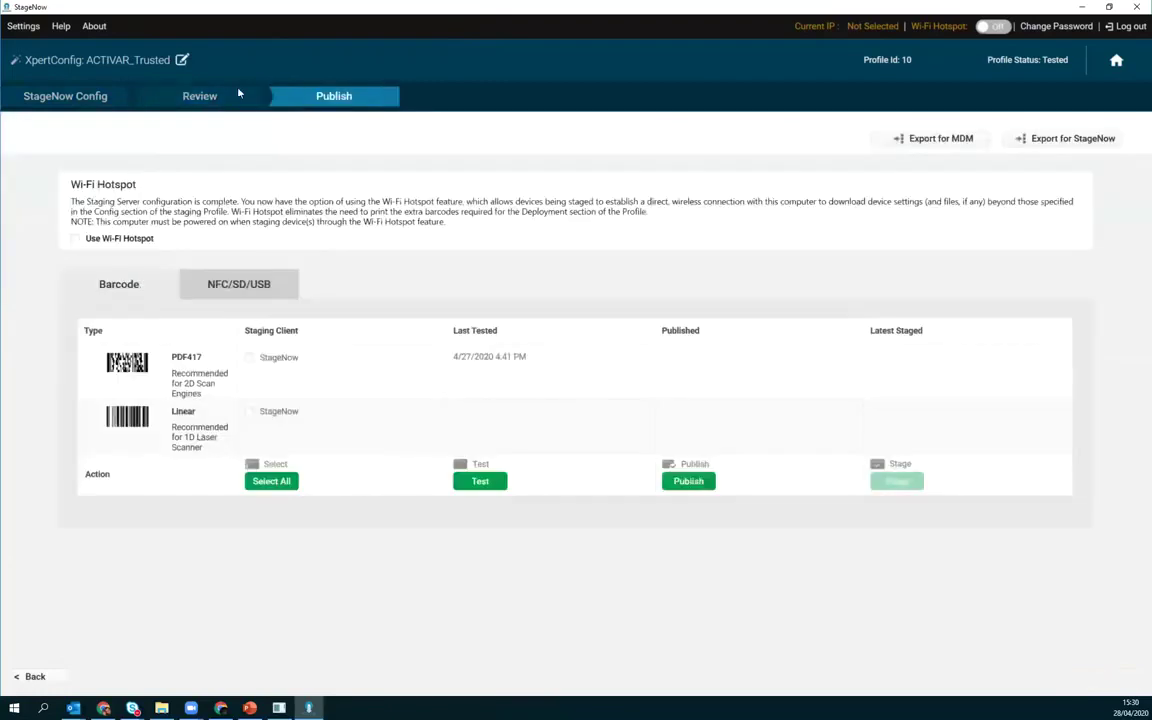
left_click(228, 97)
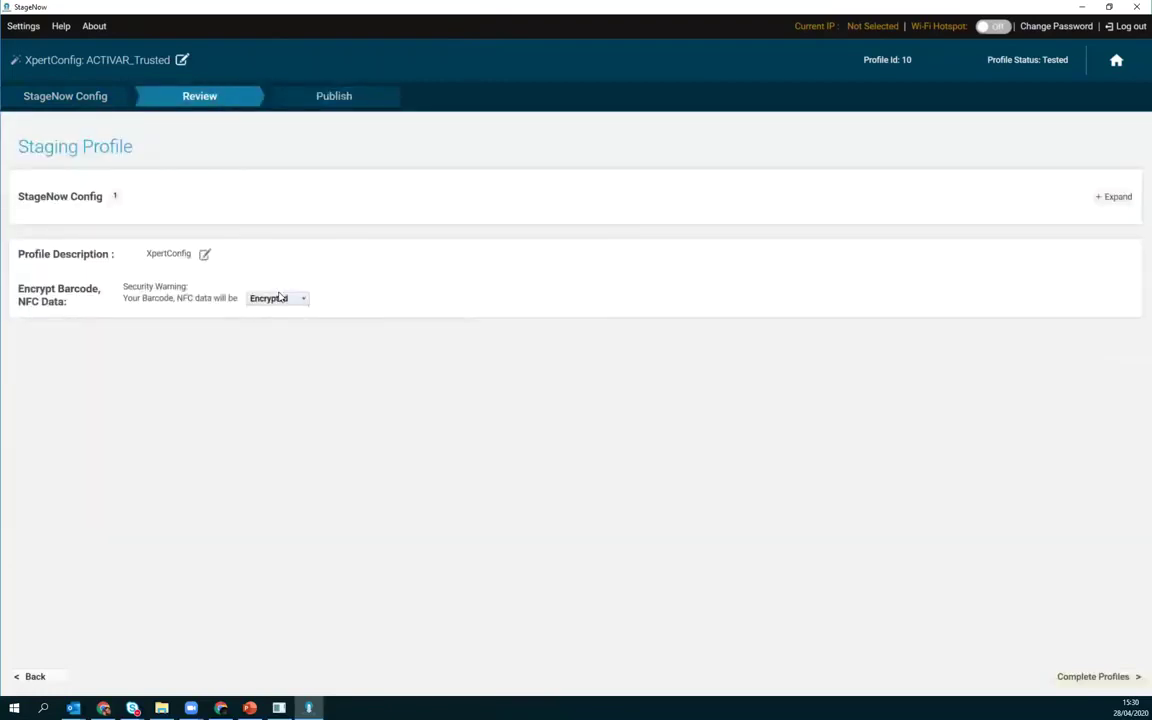
left_click(279, 297)
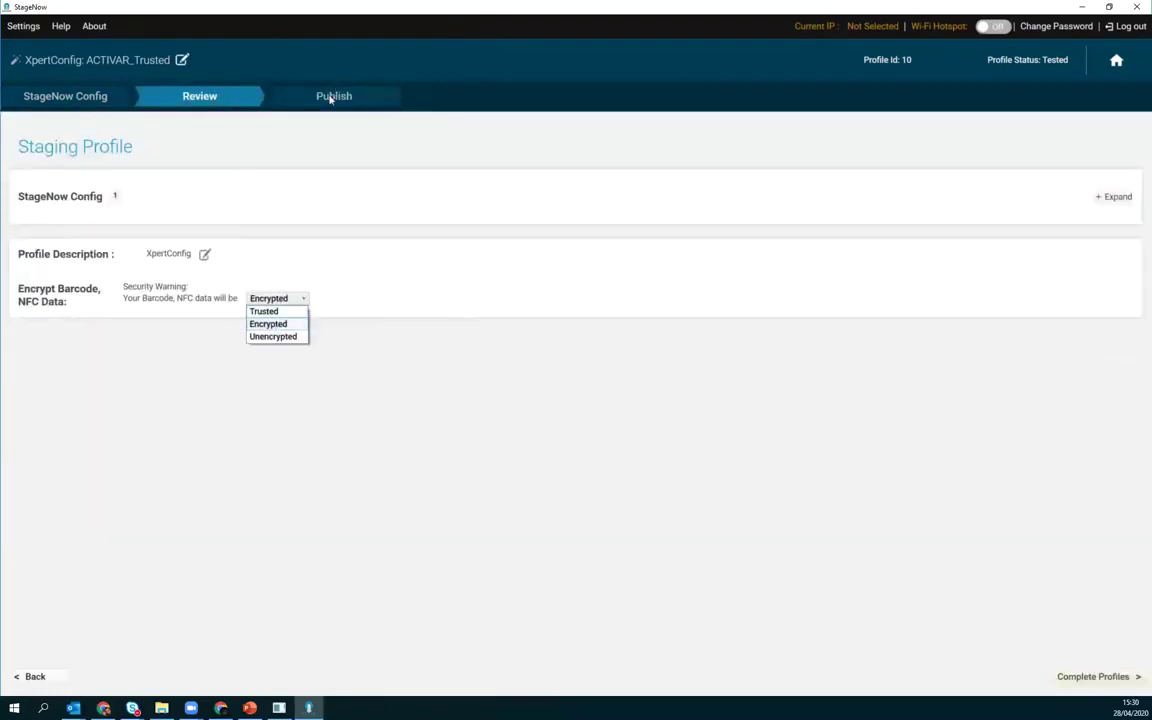
left_click(308, 187)
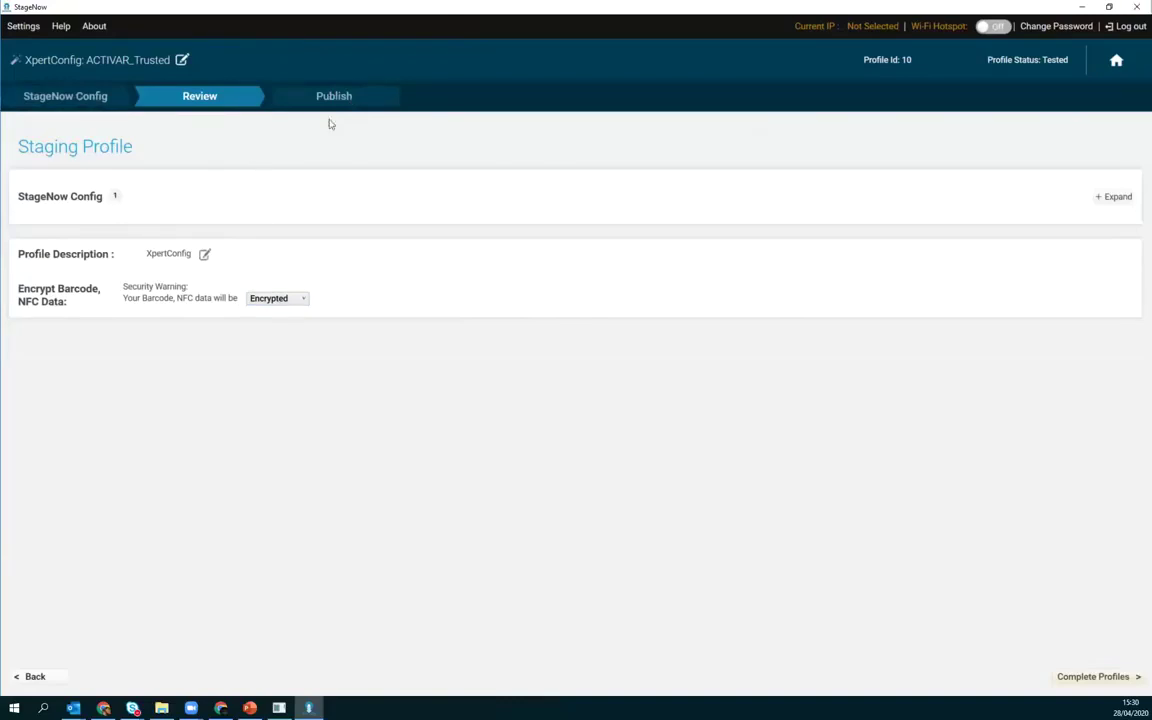
Open the DESACTIVAR_Trusted profile from the home page, check its barcode and NFC encryption and certificate, and return home
left_click(1116, 62)
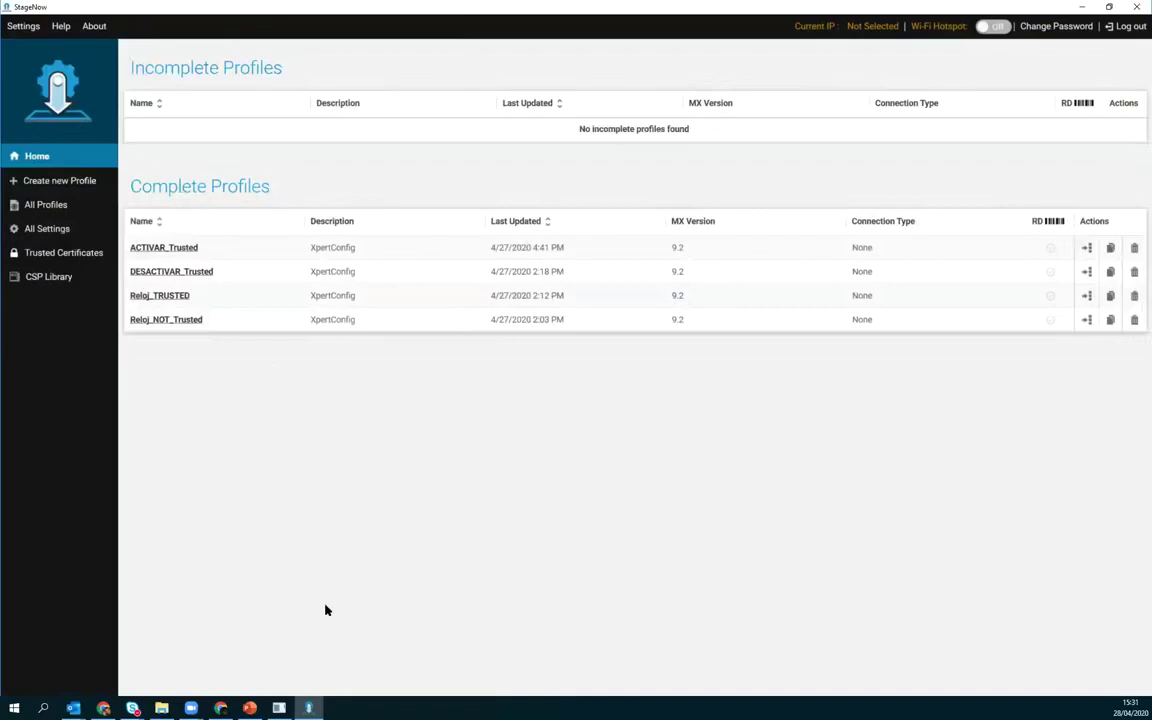
left_click(190, 273)
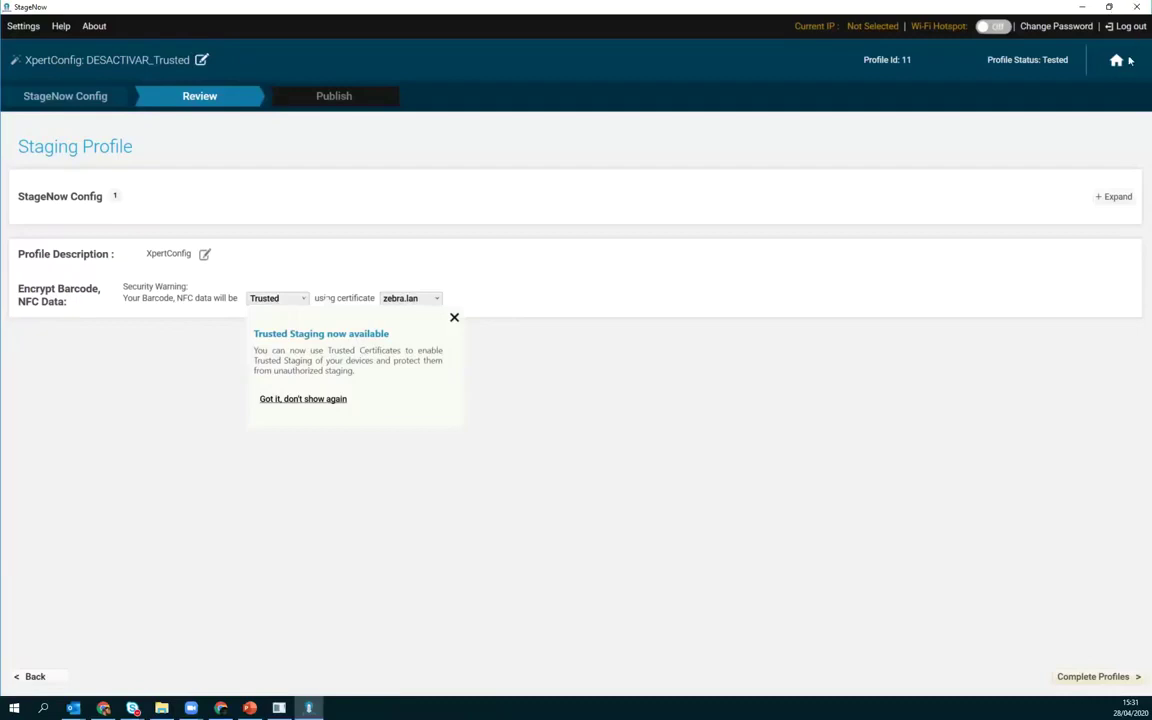
left_click(518, 290)
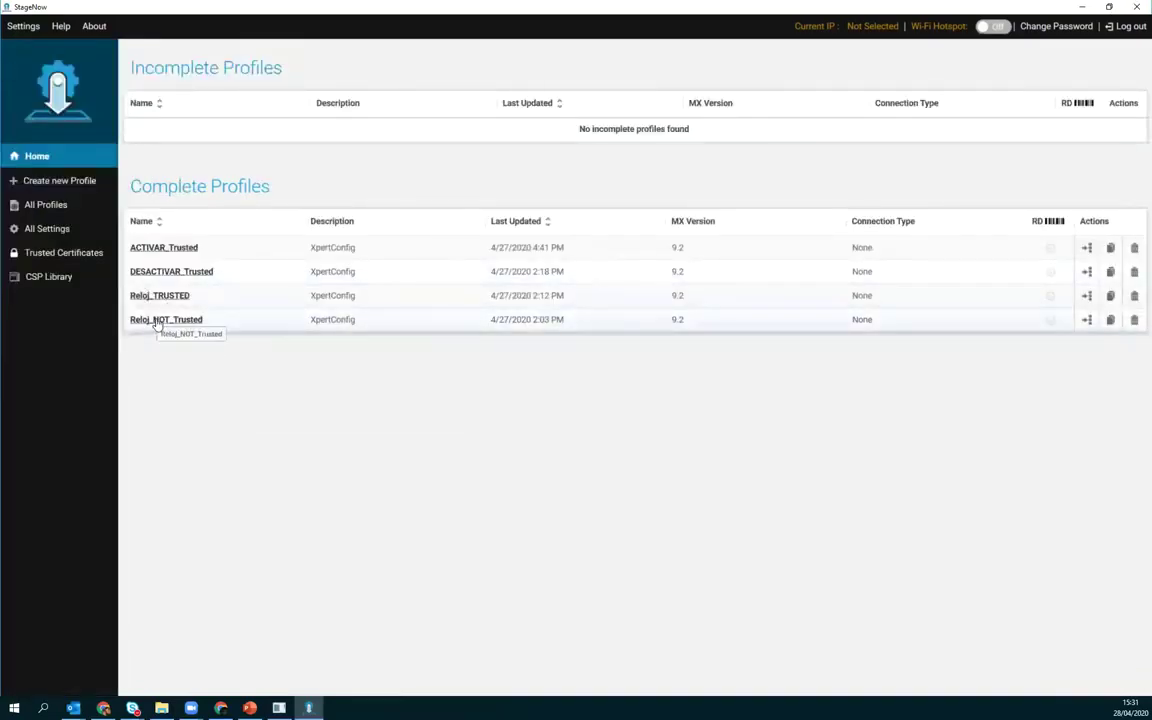
Open the Reloj_NOT_Trusted profile, check its Clock setting, and return to its review page
left_click(157, 321)
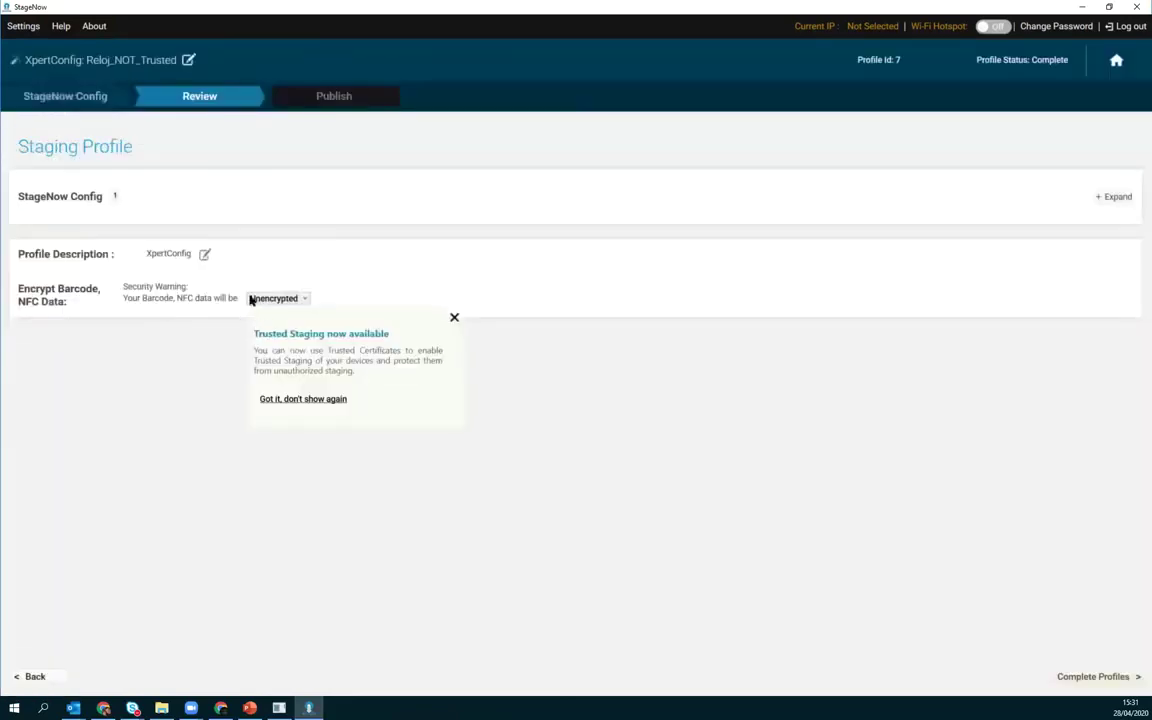
left_click(60, 97)
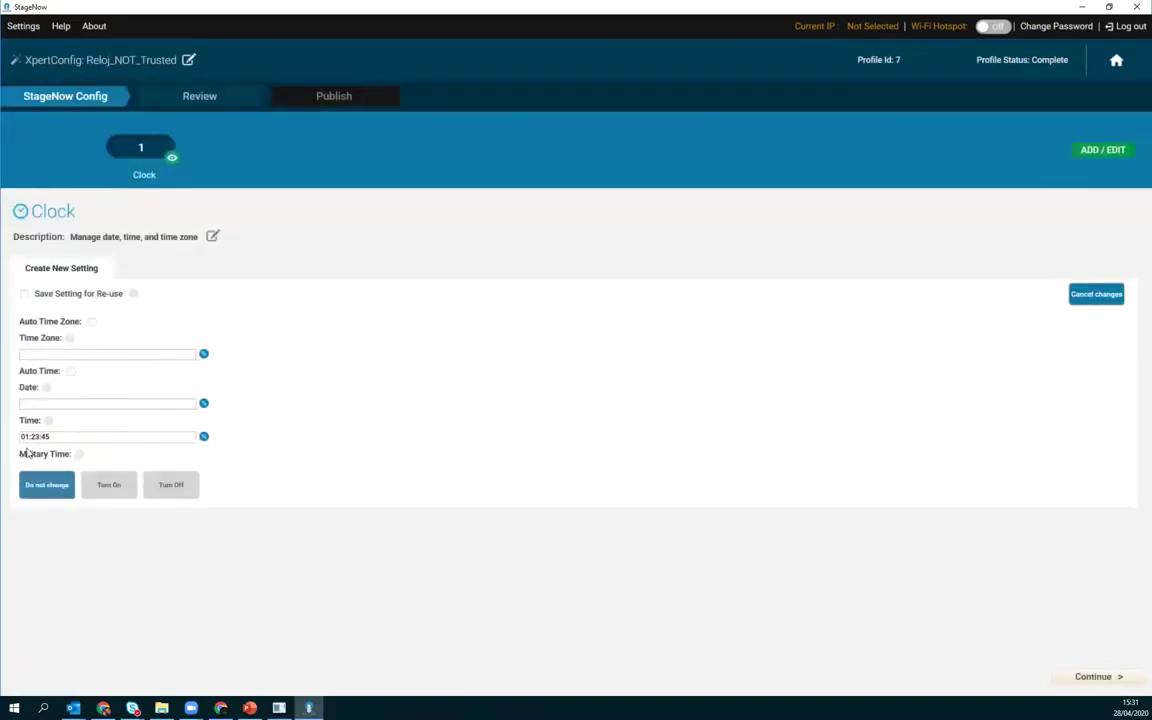
left_click(197, 99)
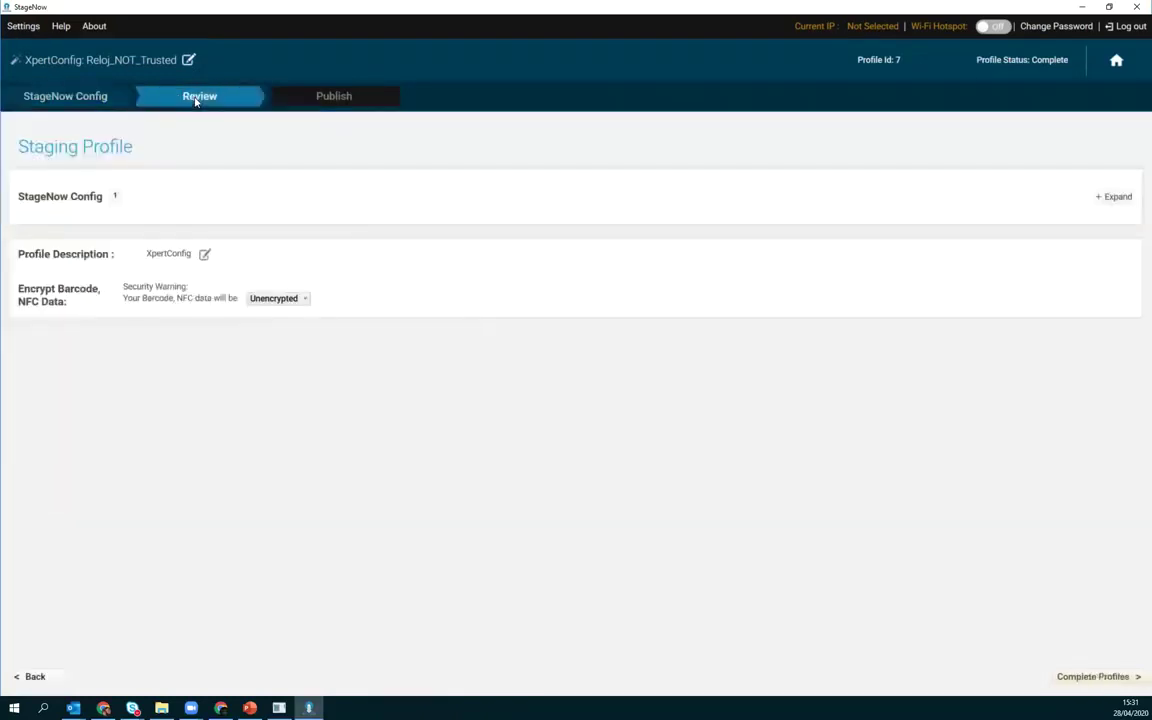
Try Trusted as the barcode and NFC data encryption, check the available certificates, and return home without completing the profile
left_click(273, 300)
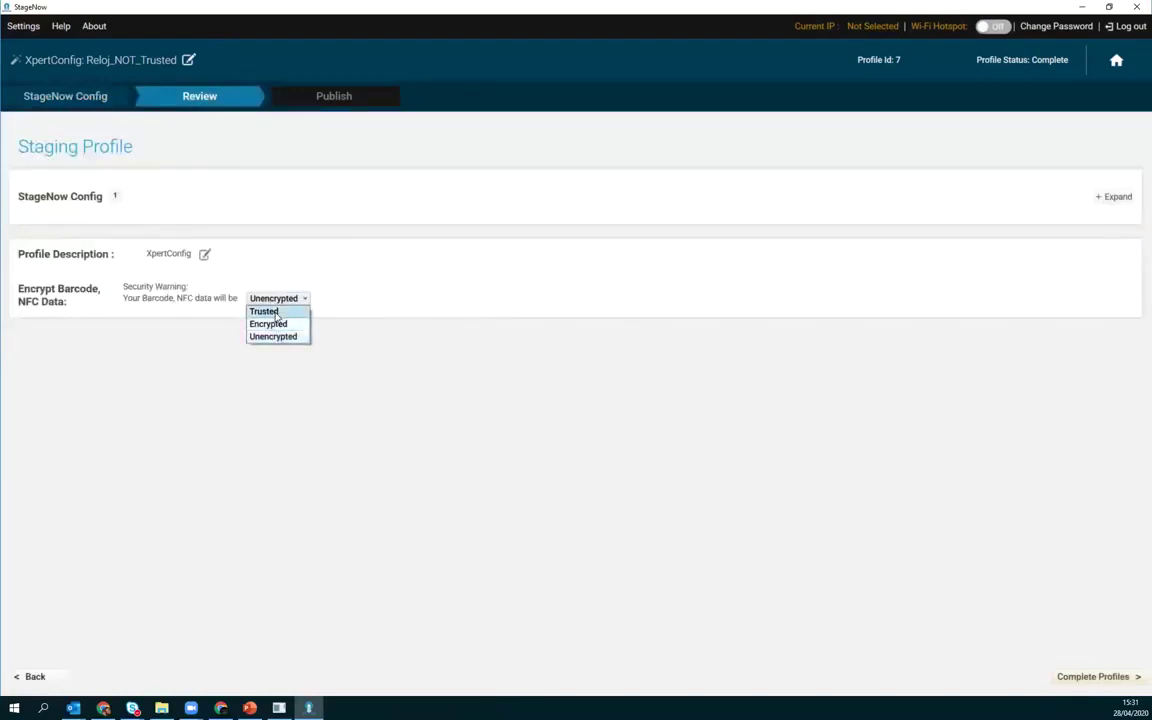
left_click(264, 311)
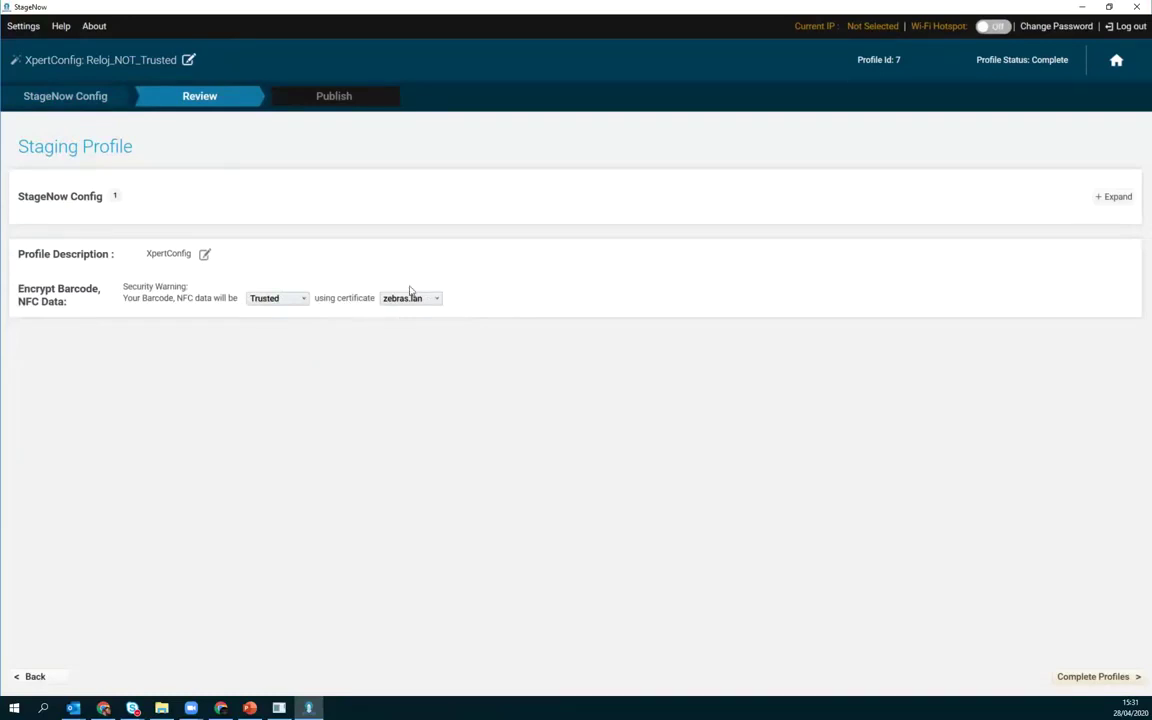
left_click(412, 300)
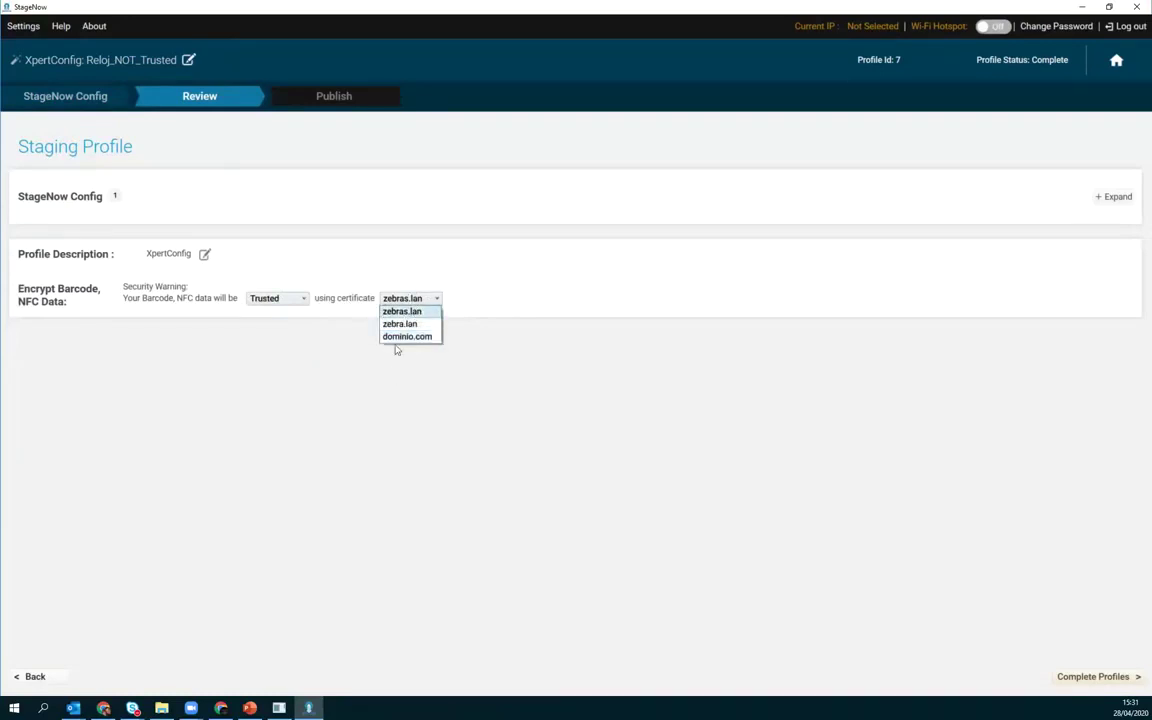
left_click(361, 337)
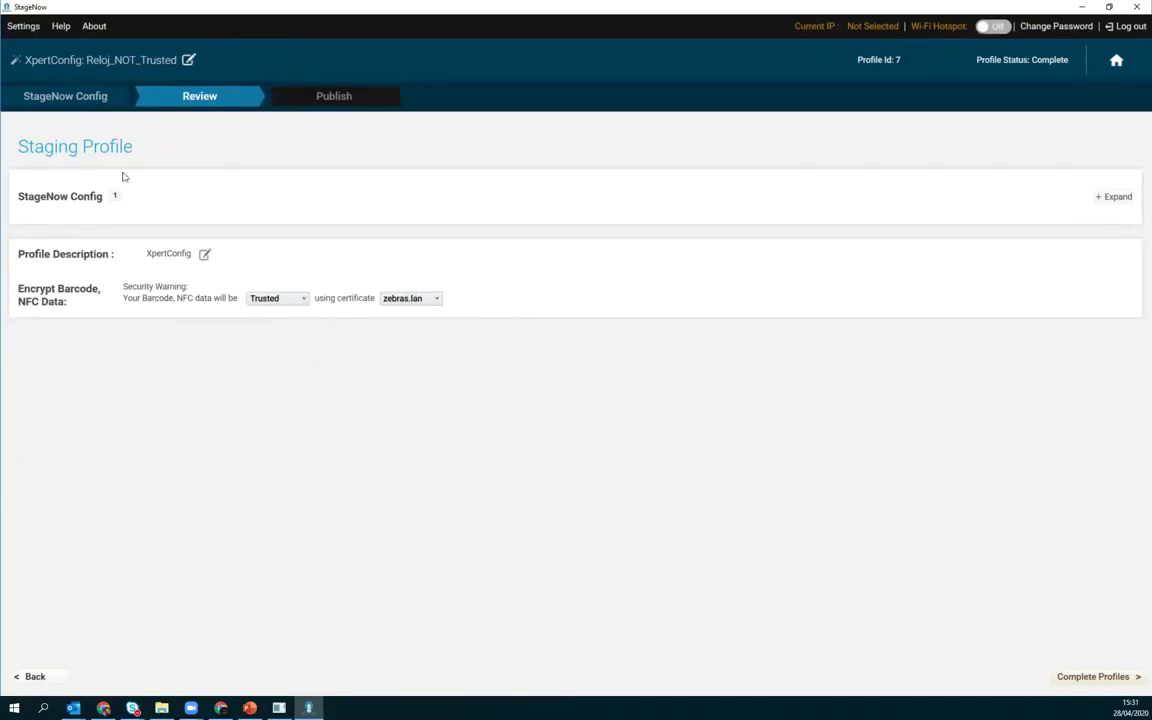
left_click(1116, 61)
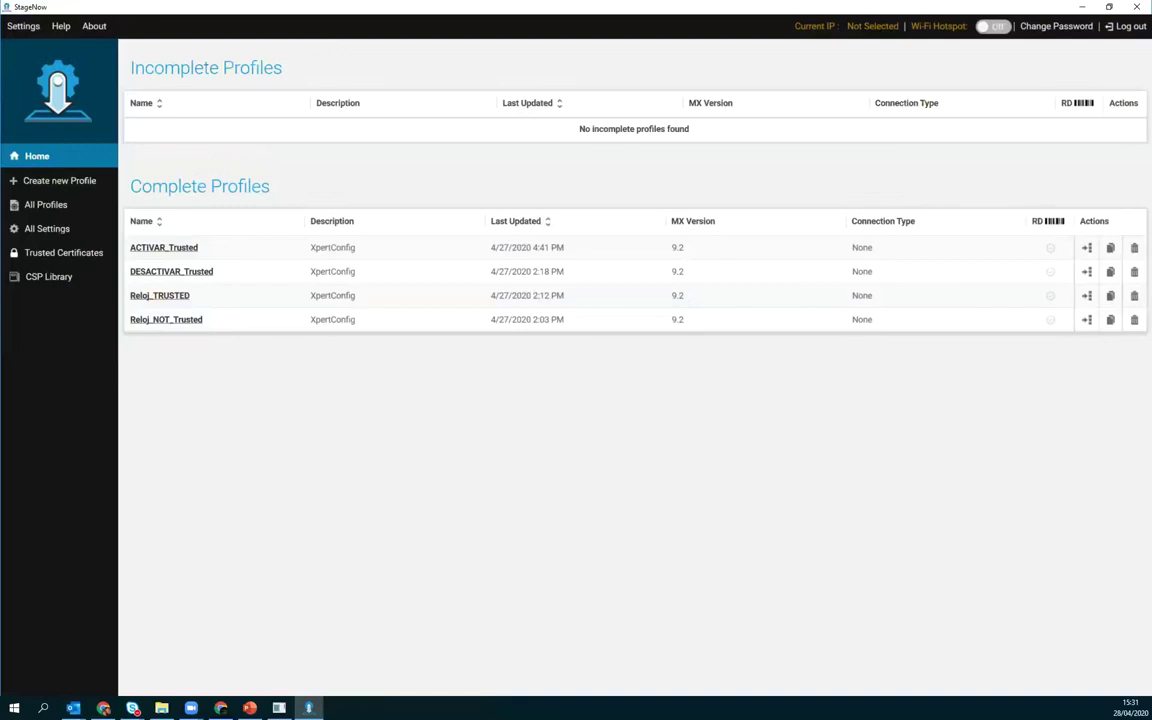
key("alt+Tab")
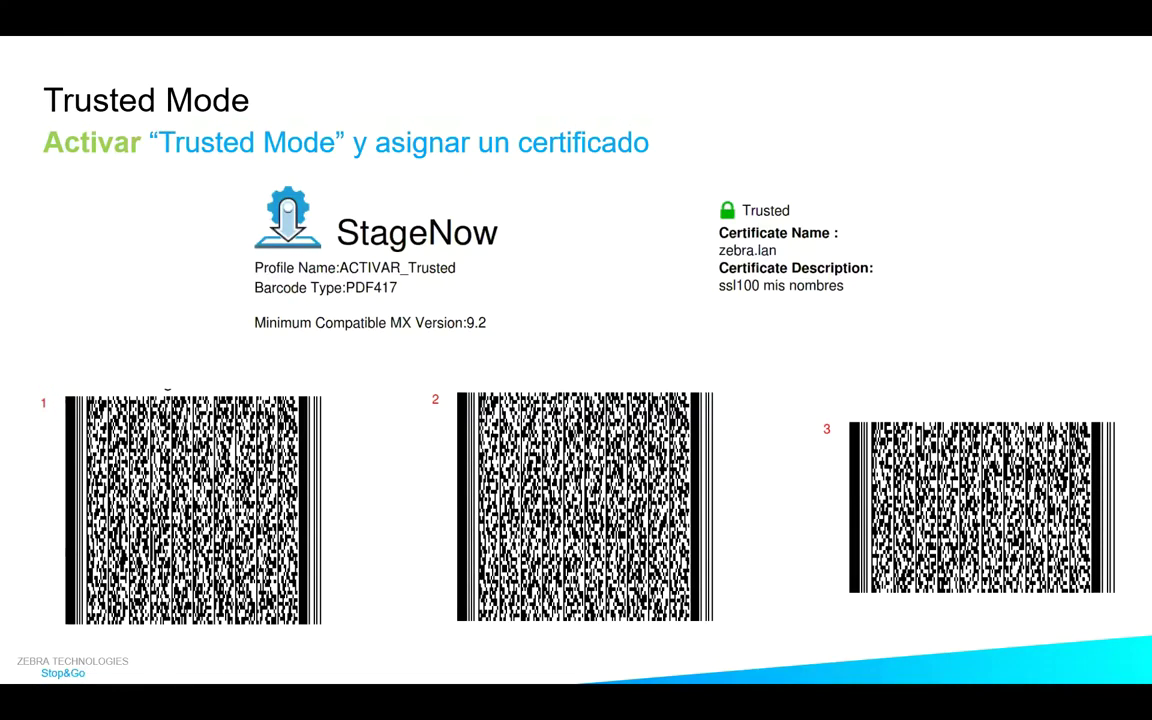
key("Right")
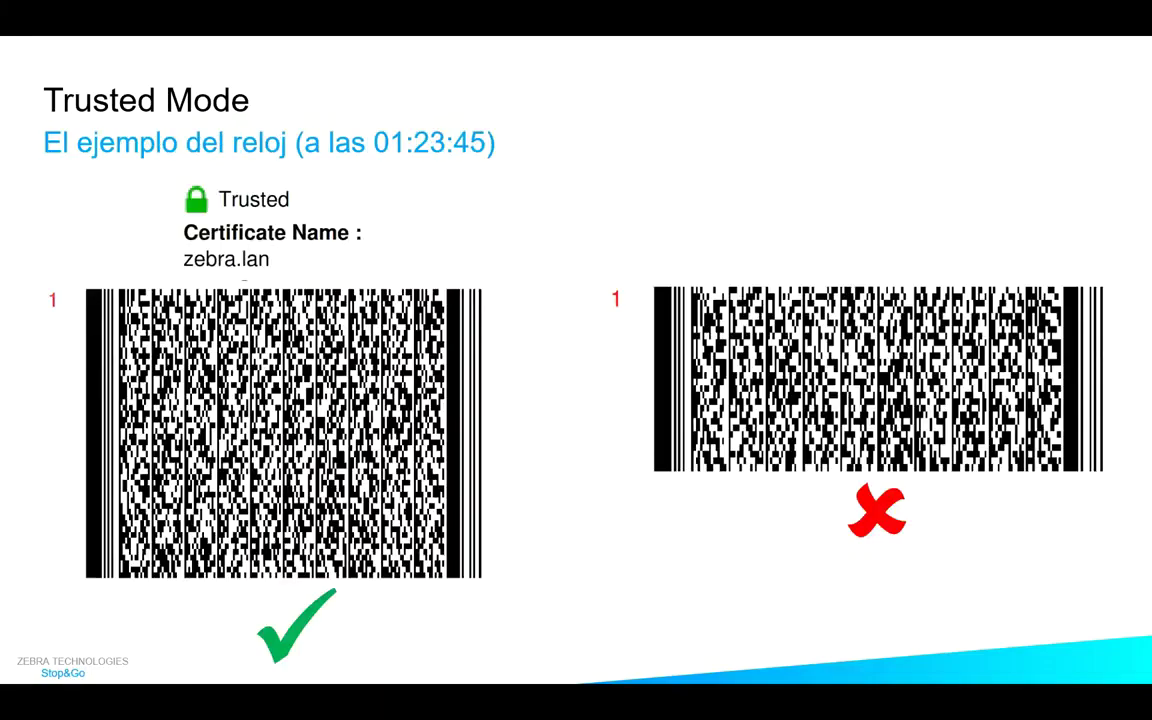